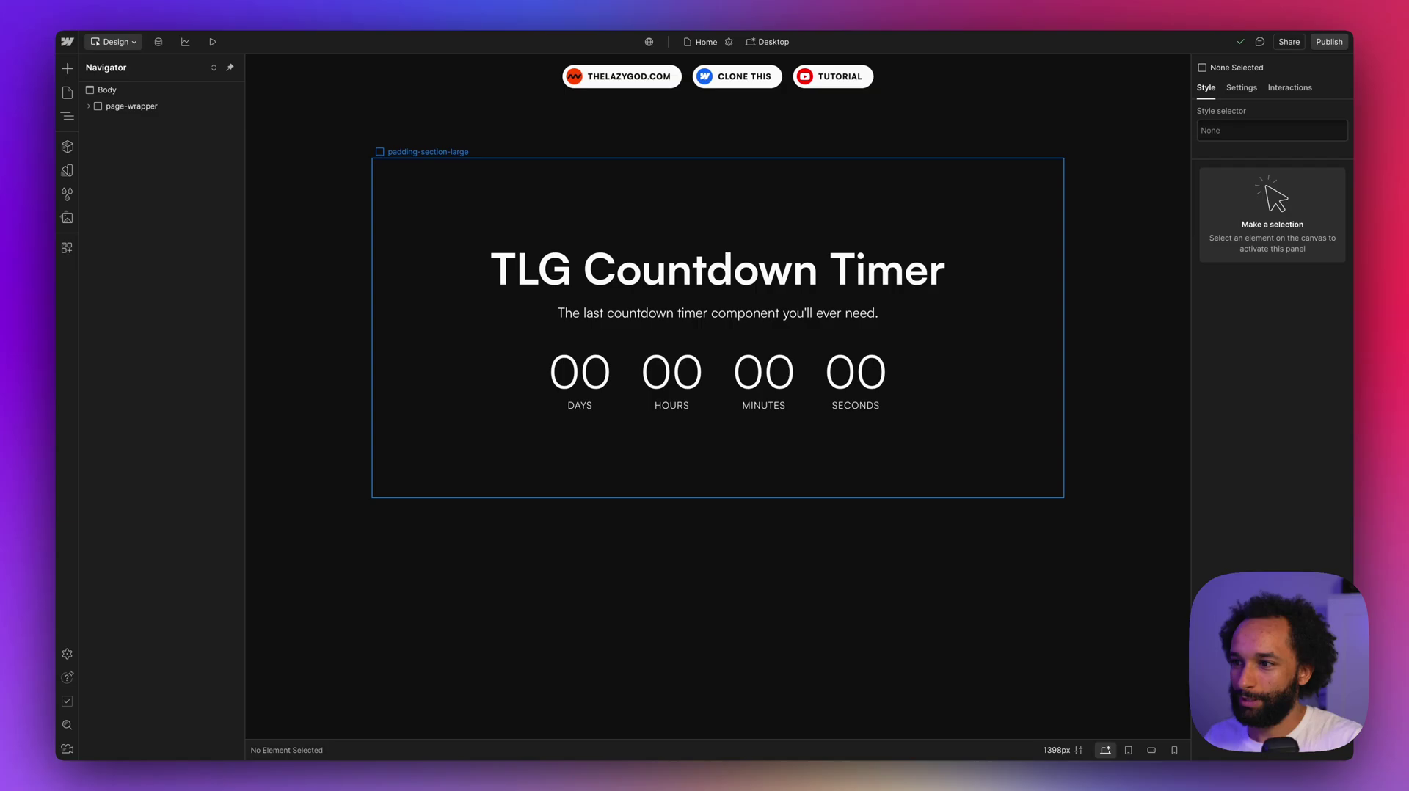
left_click(804, 391)
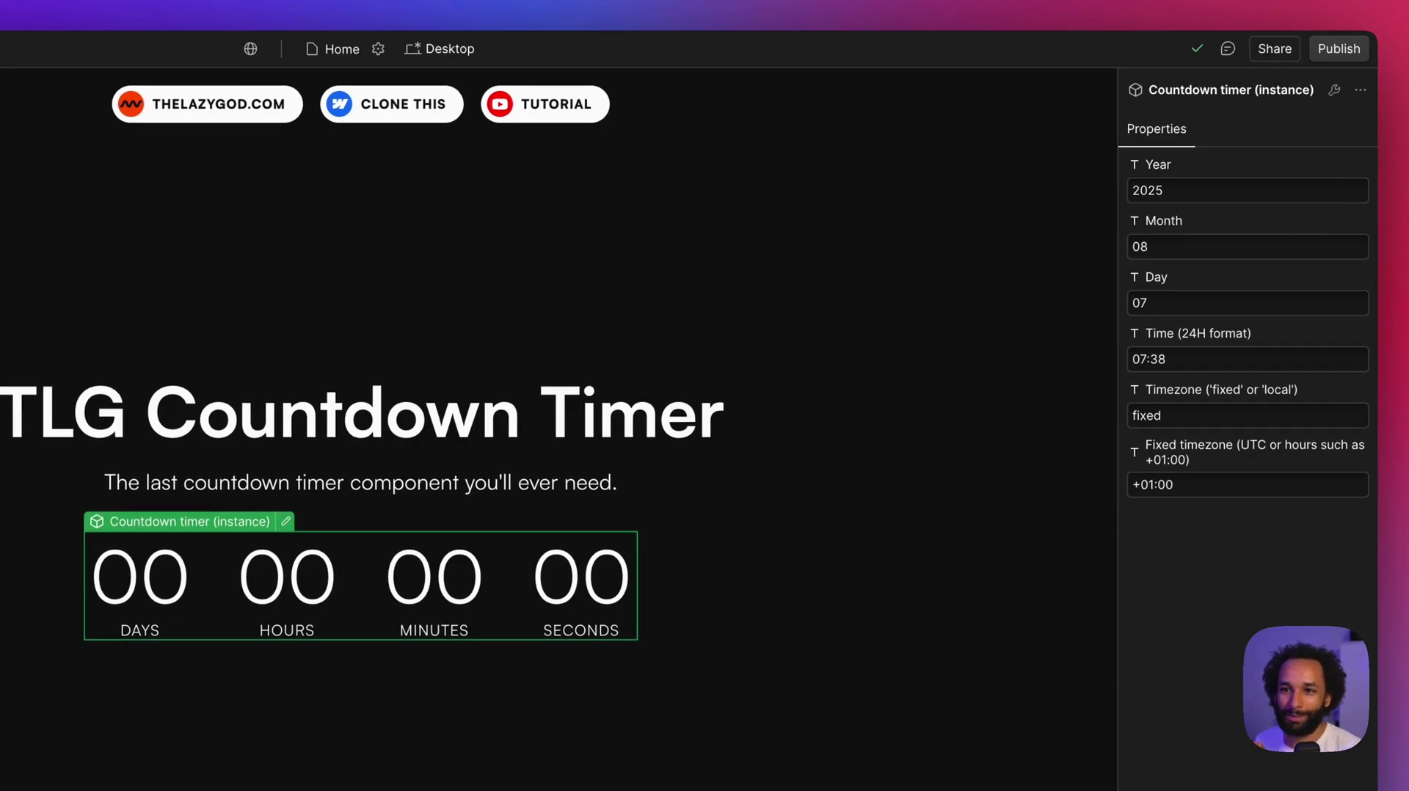
left_click(1255, 193)
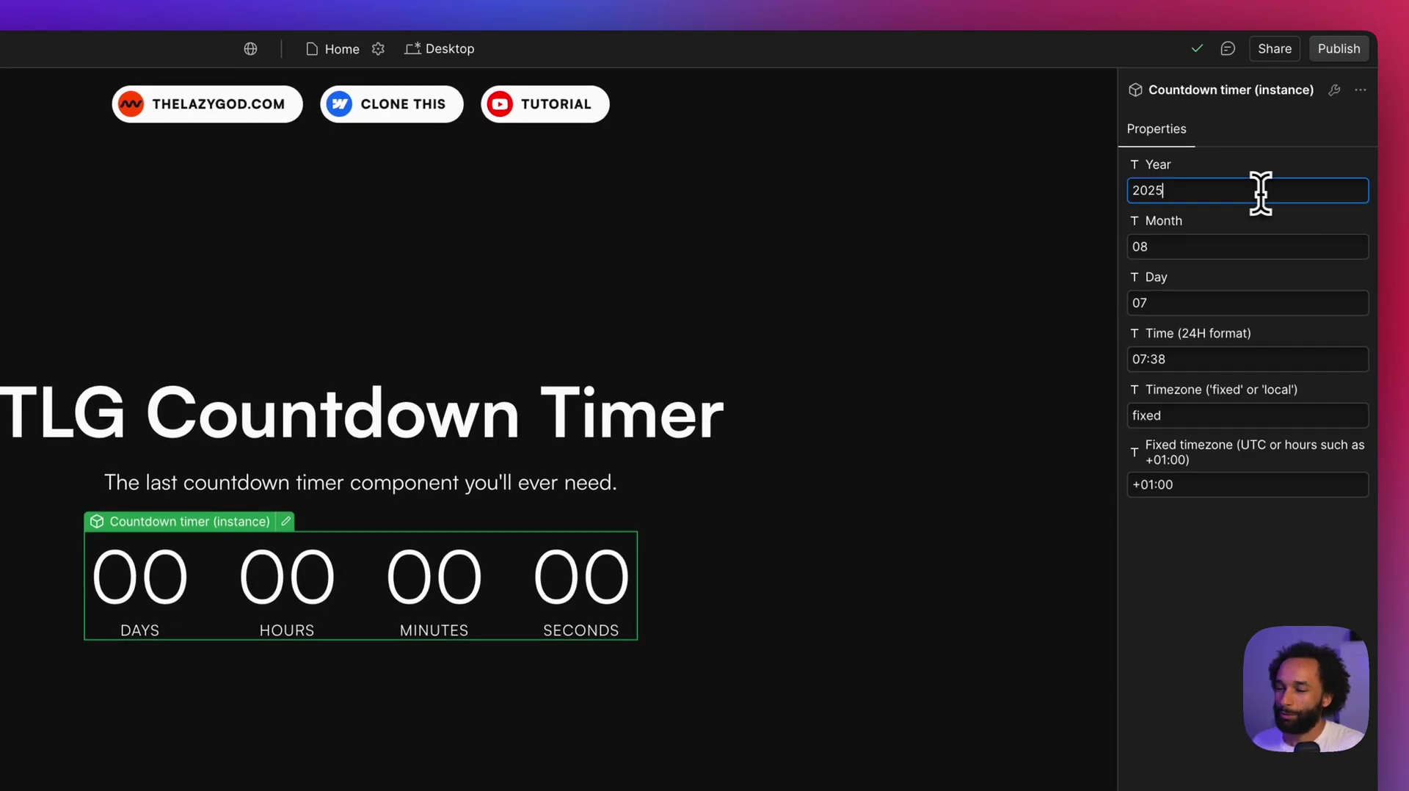
key("Tab")
key("Tab")
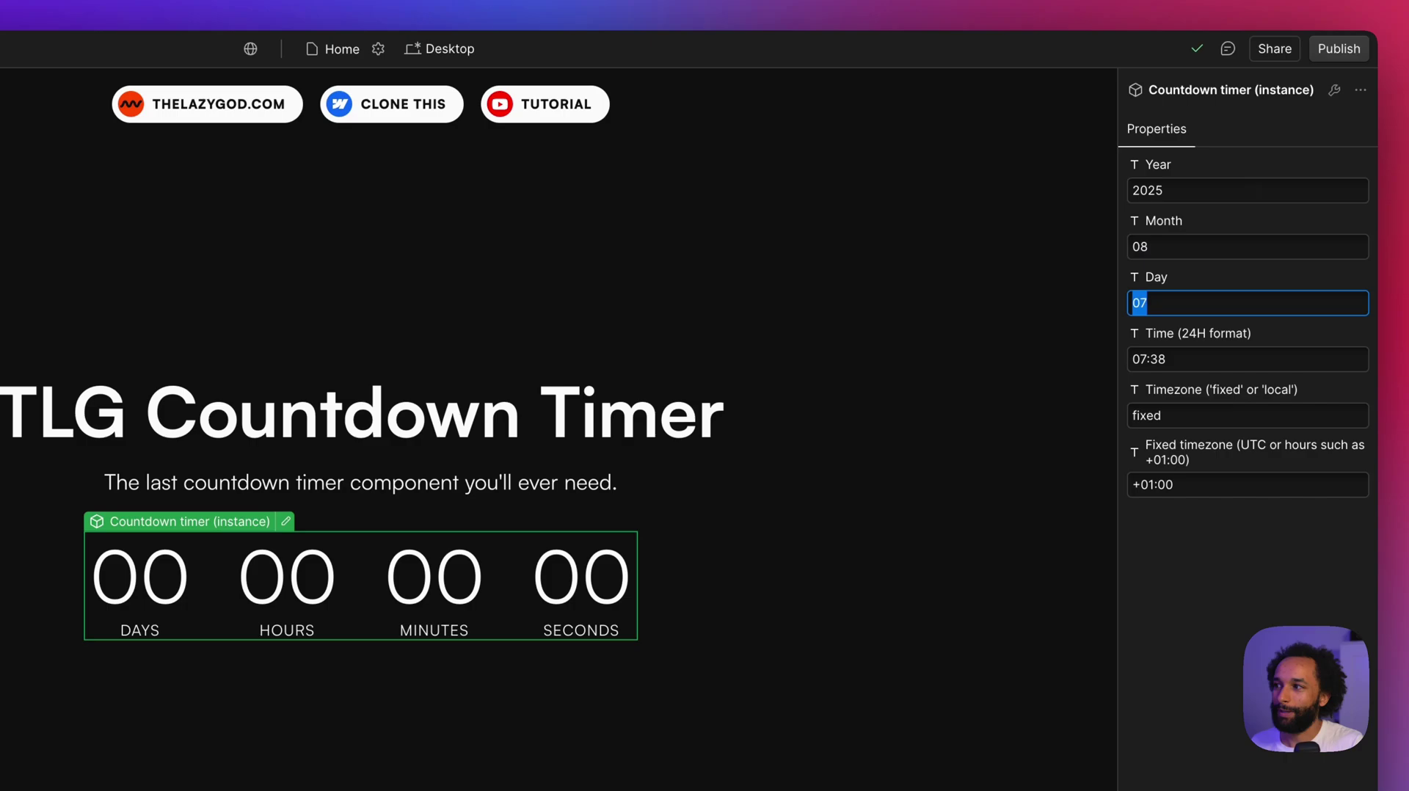
key("Tab")
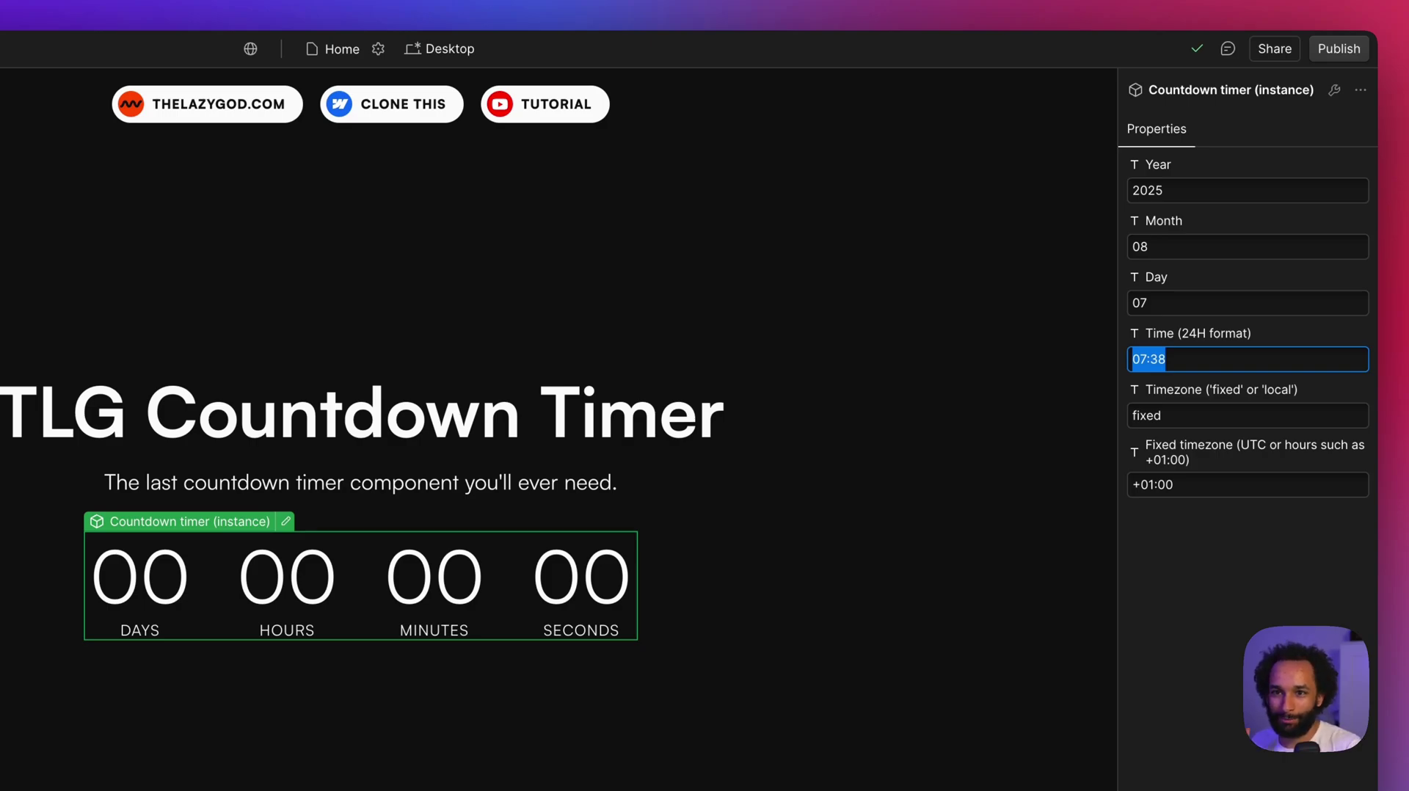
left_click(1225, 372)
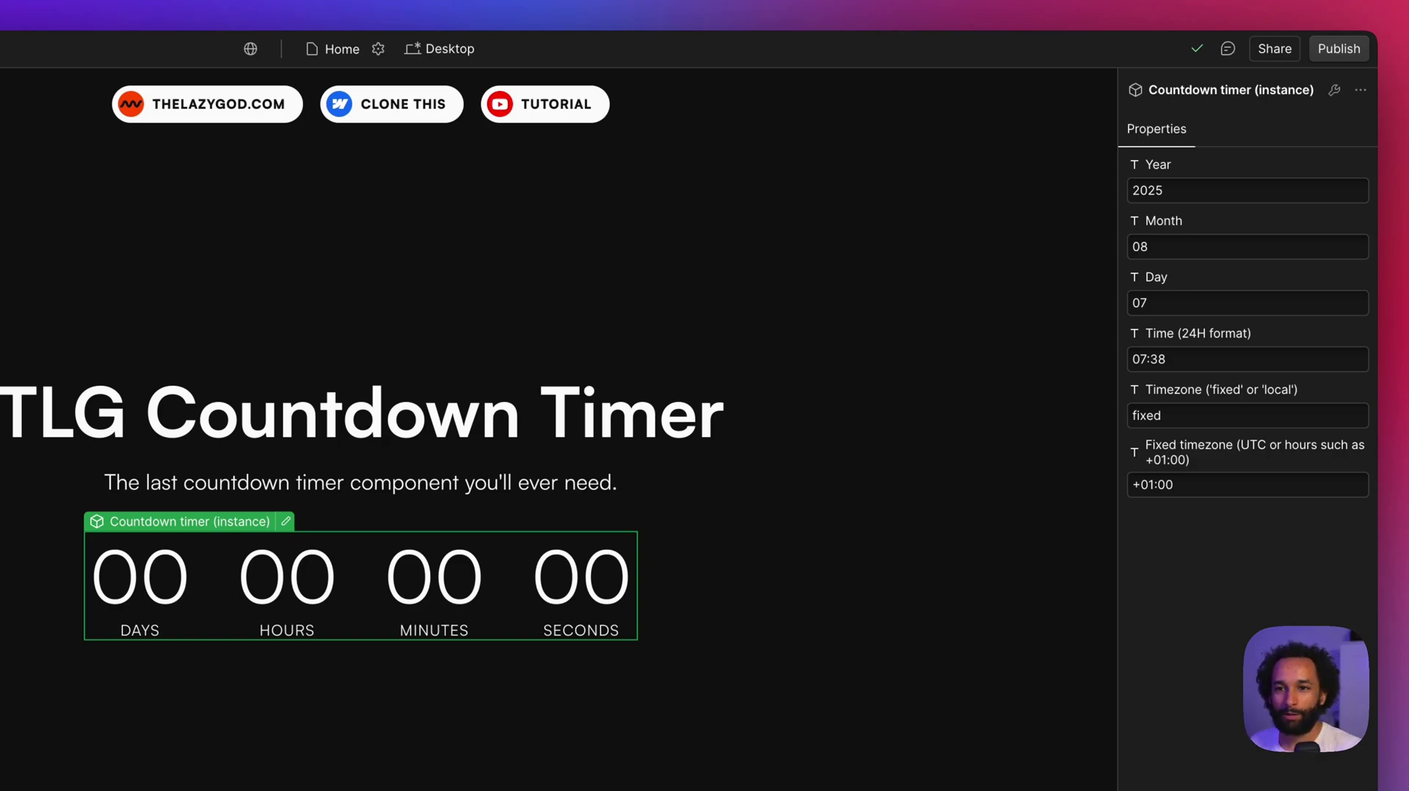
Change the countdown timer's Timezone property value from 'fixed' to 'local'
left_click(1237, 415)
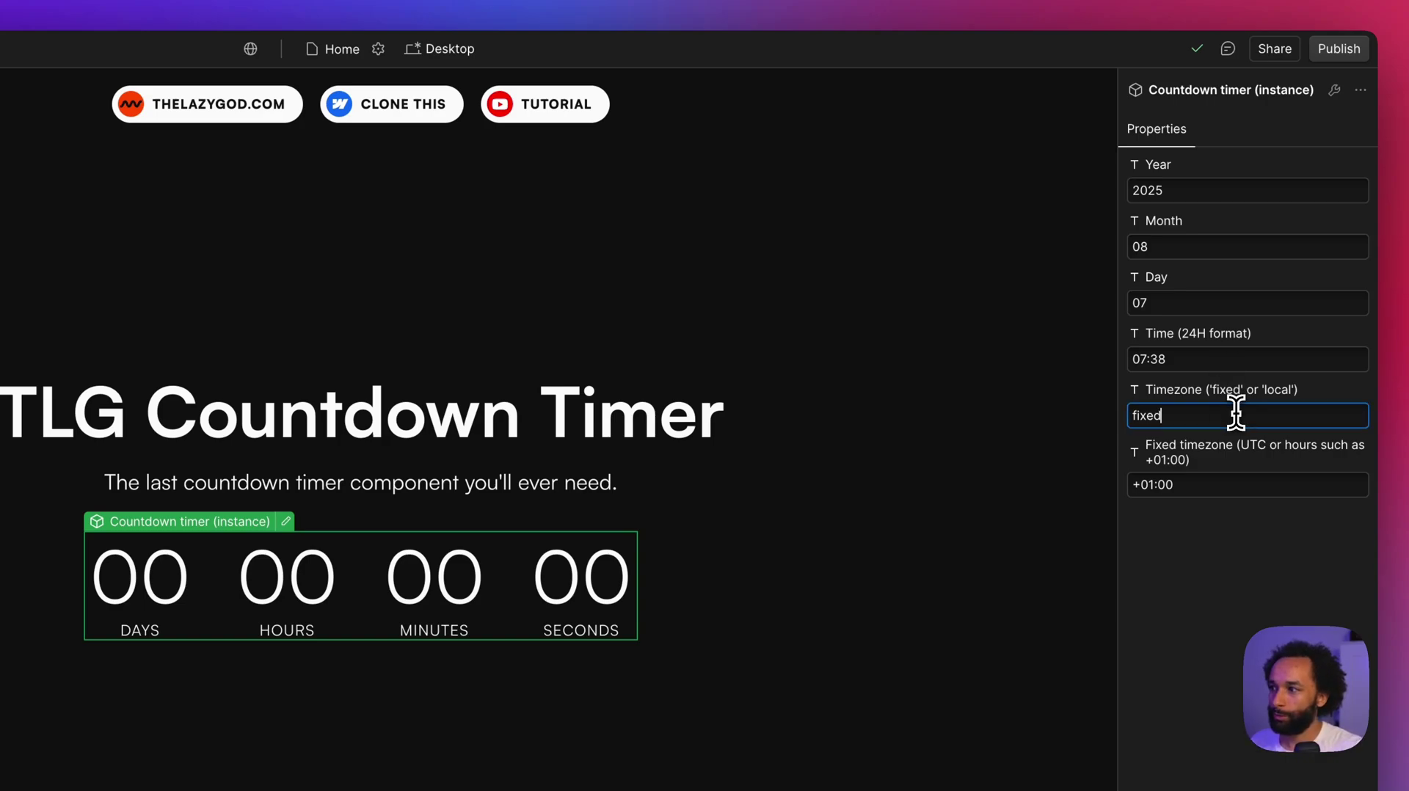
double_click(1236, 415)
type("local")
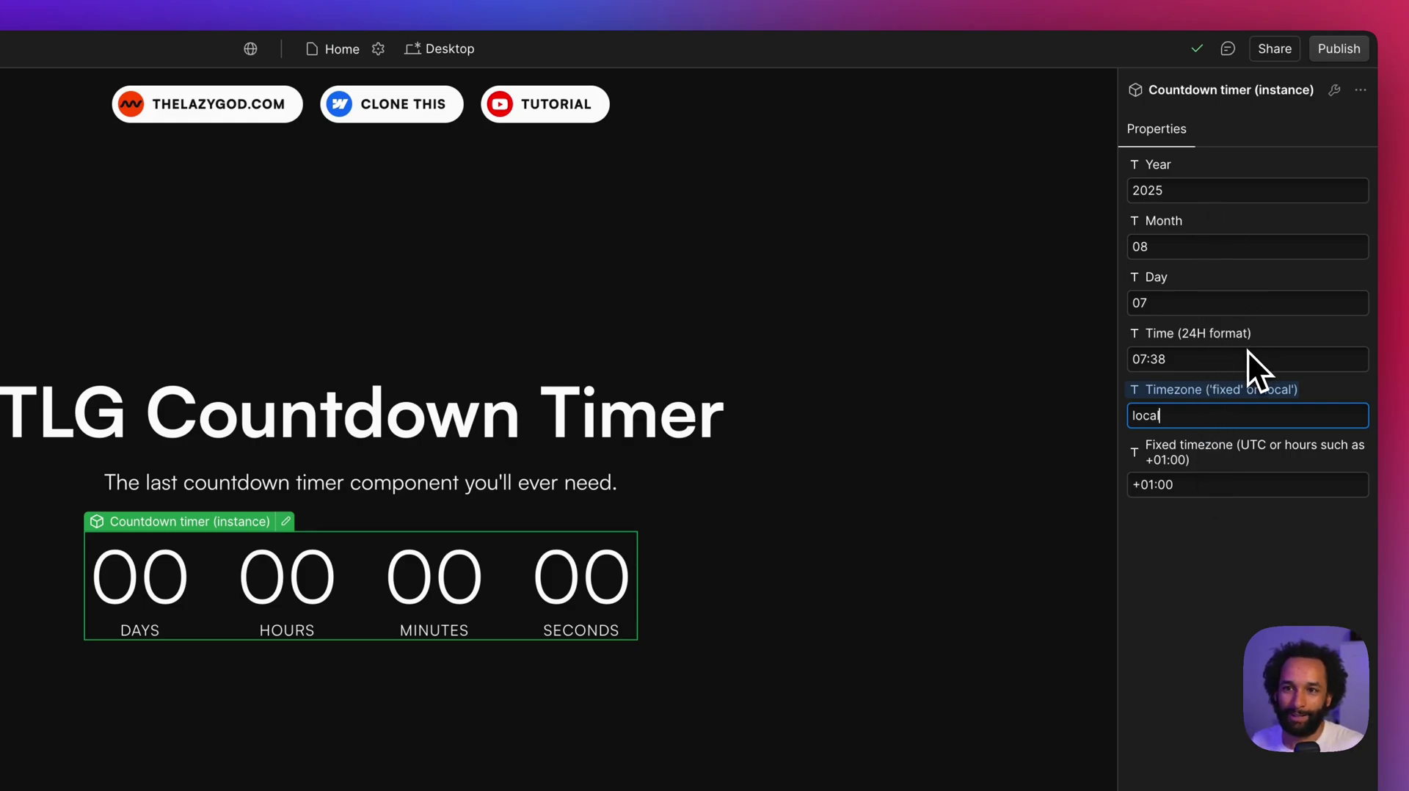
left_click(1255, 485)
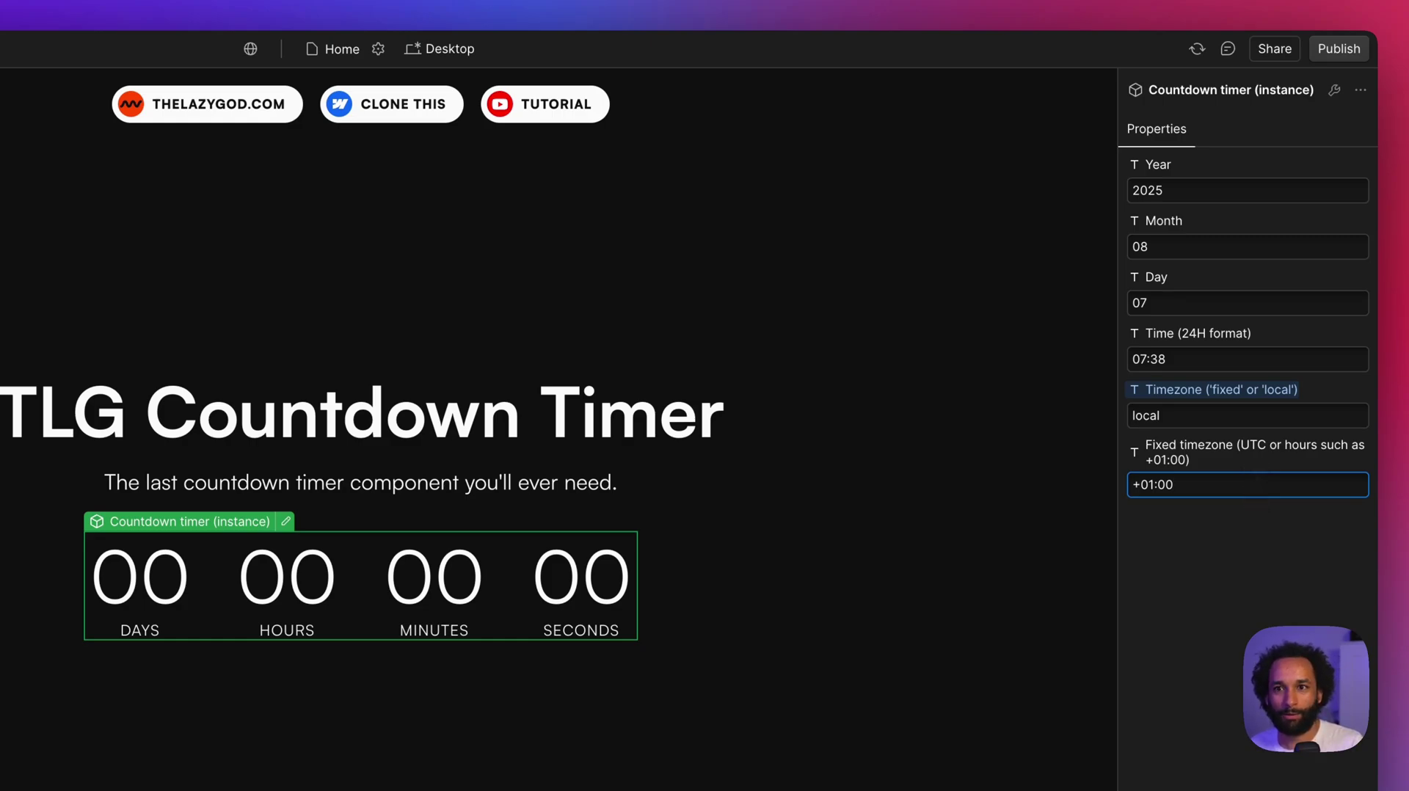
Change the fixed timezone offset to +02:00
left_click(1149, 484)
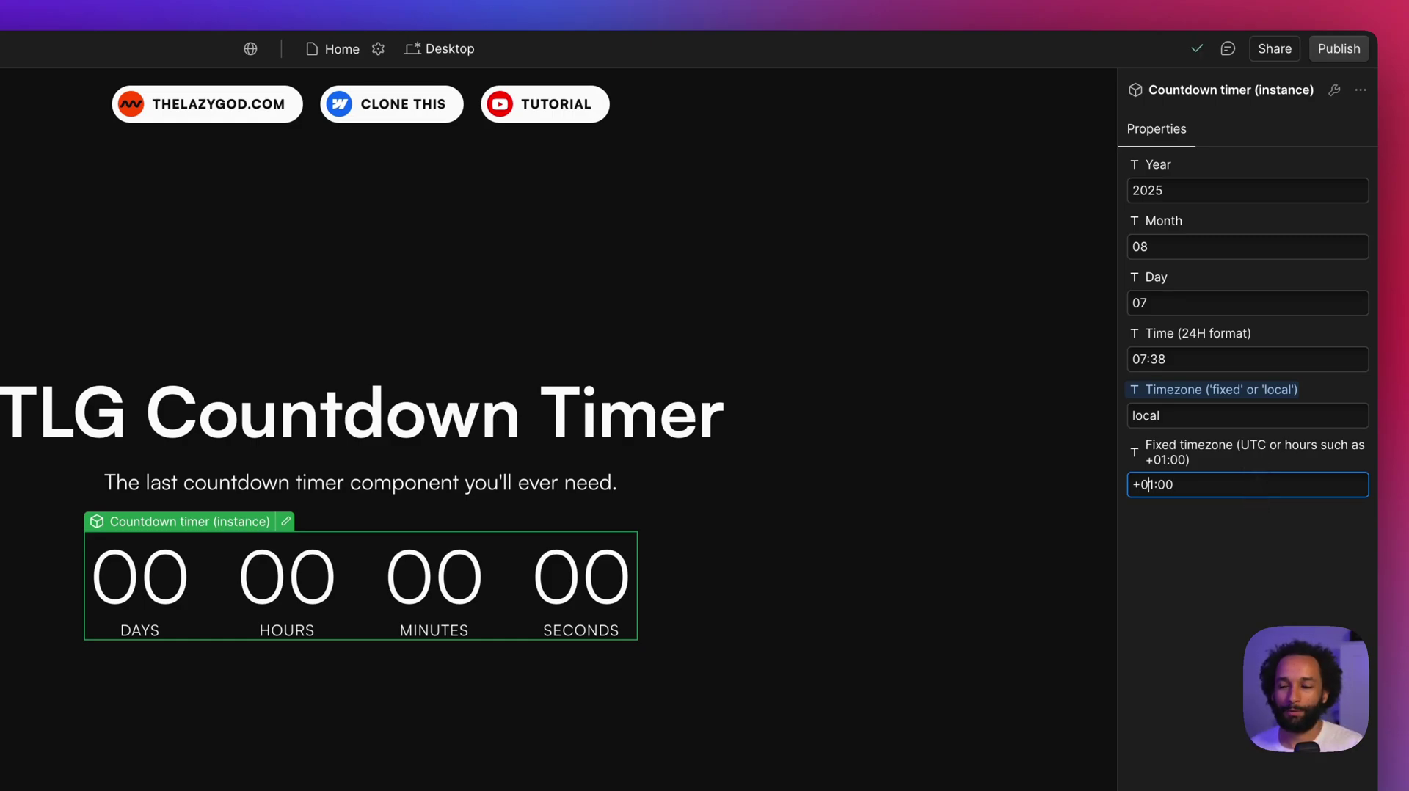
key("Delete")
type("2")
key("Return")
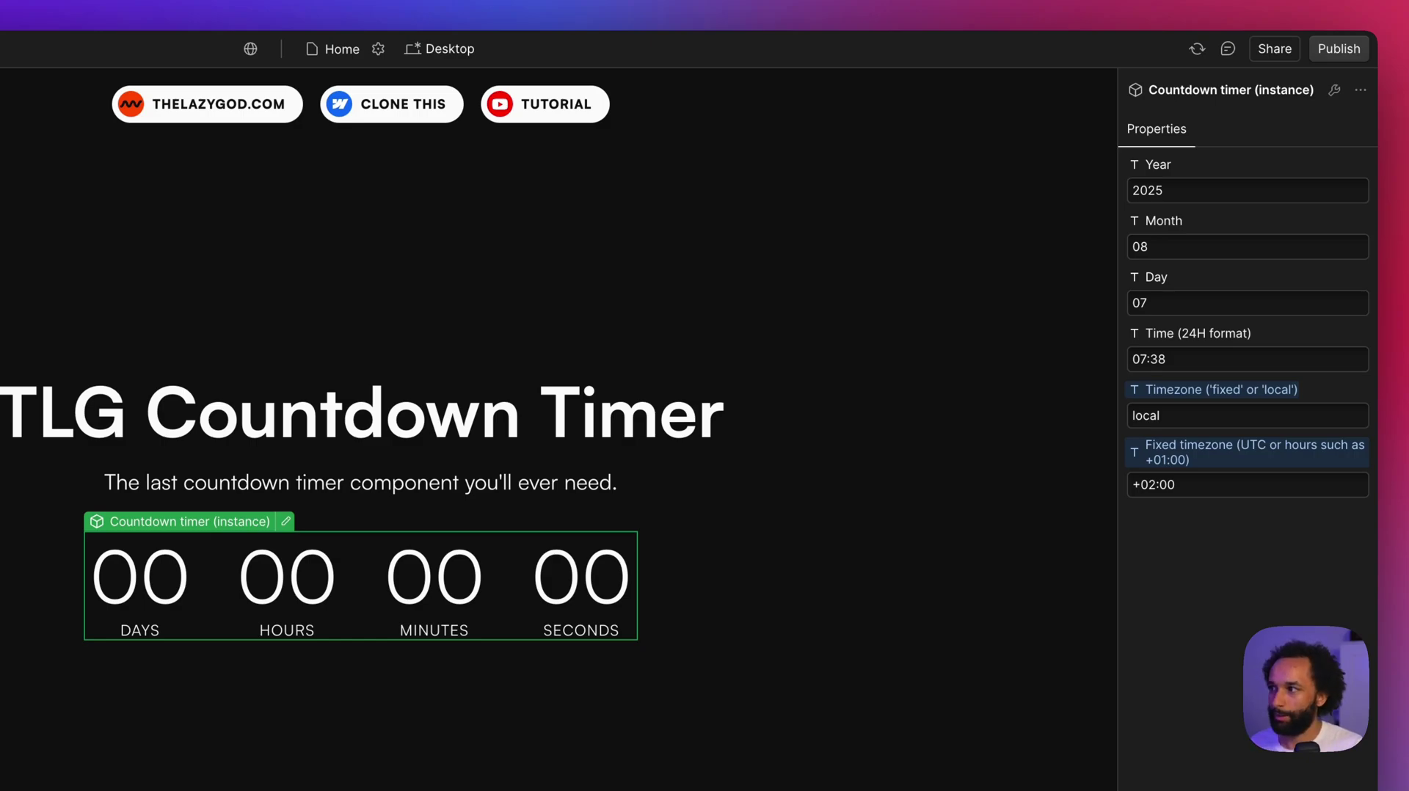
Set Month 04, Day 13 and Time 23:00, then publish the site
left_click(1211, 245)
key("BackSpace")
key("BackSpace")
type("04")
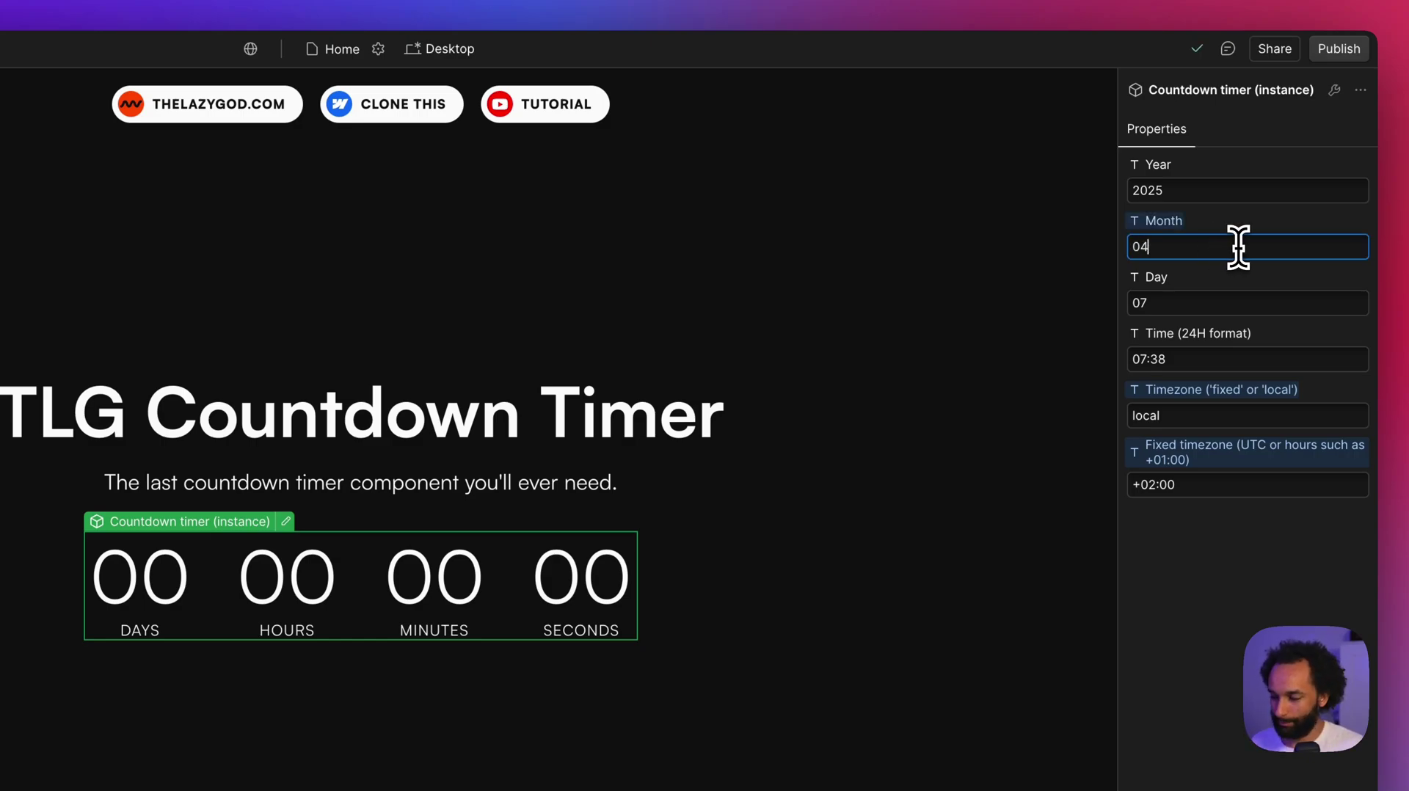
double_click(1256, 306)
type("13")
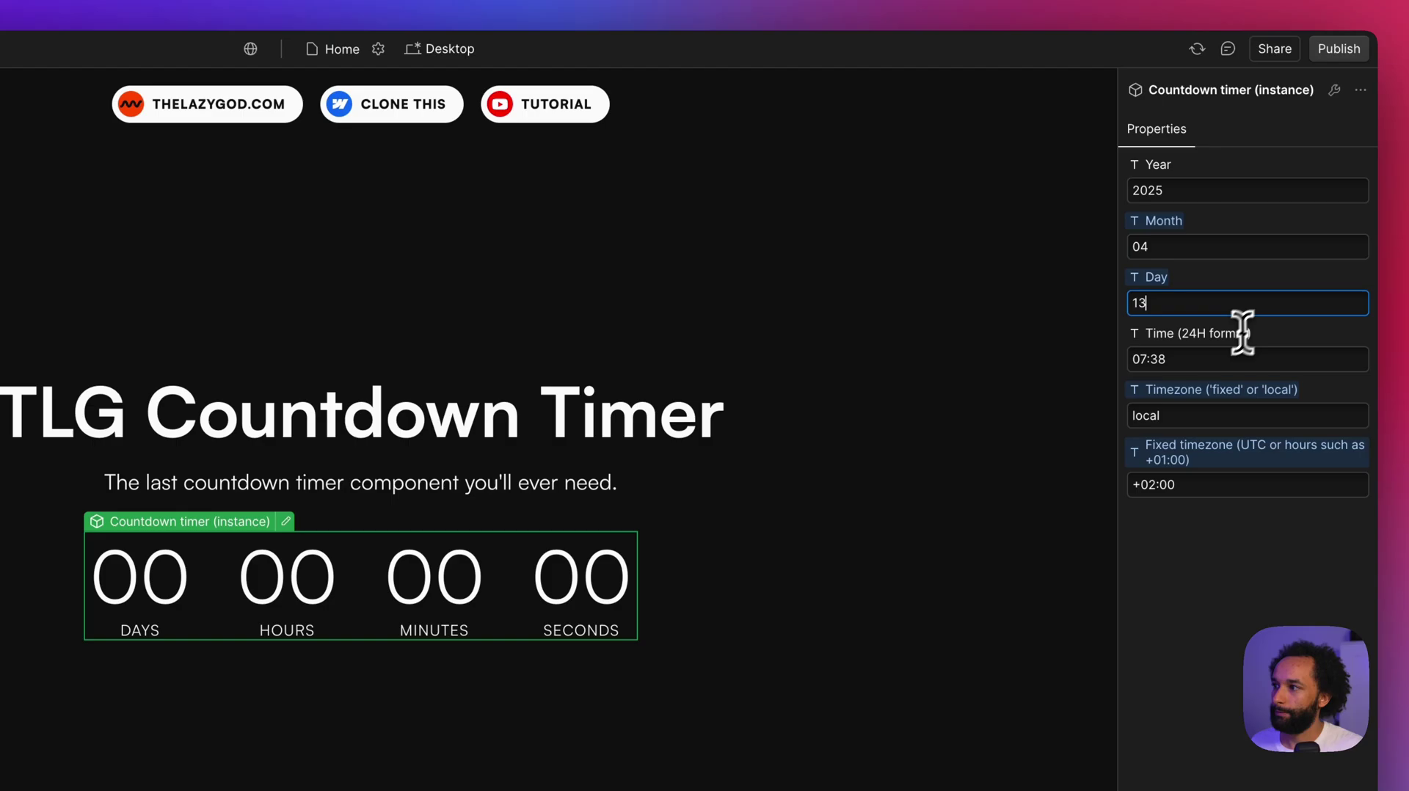
triple_click(1226, 355)
type("23:00")
key("Return")
key("Tab")
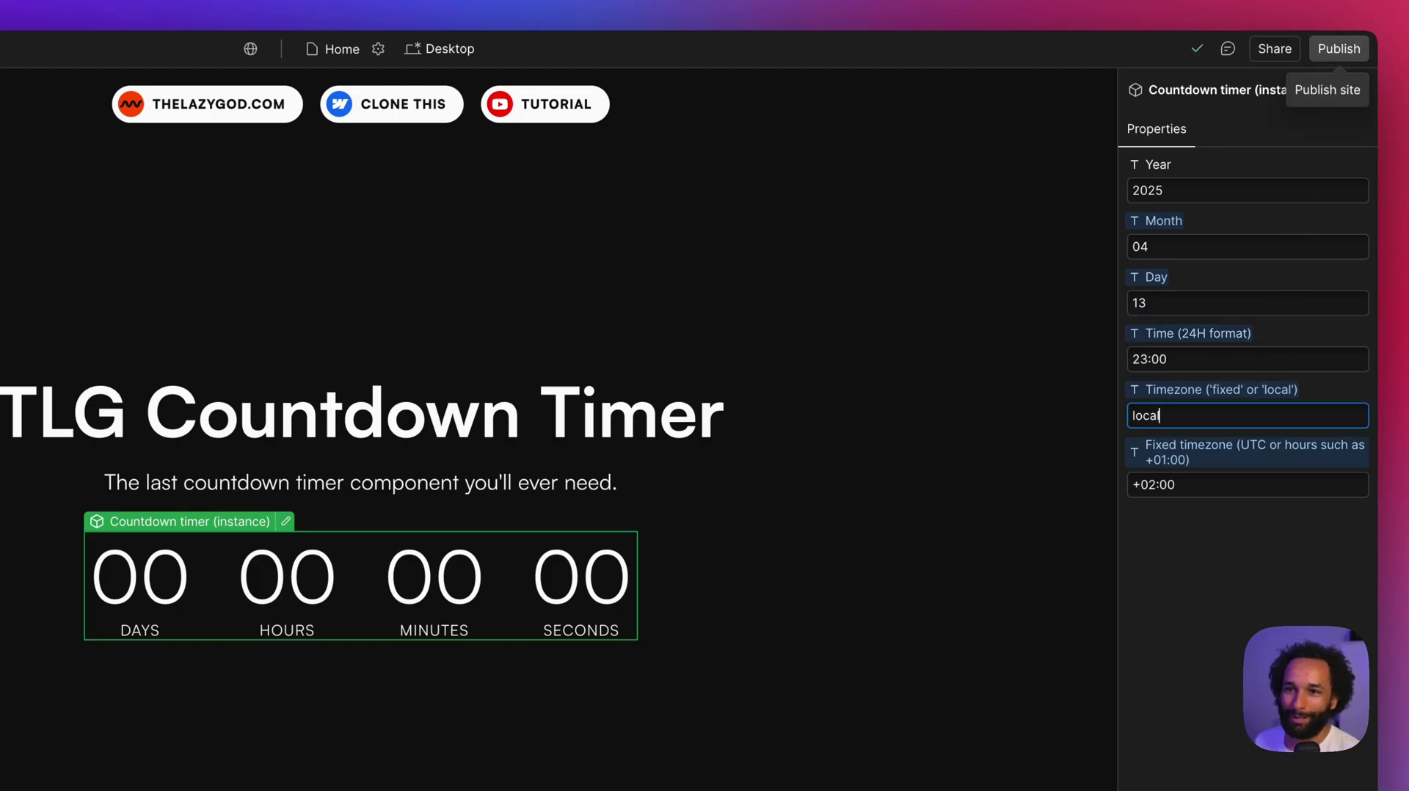
left_click(1338, 48)
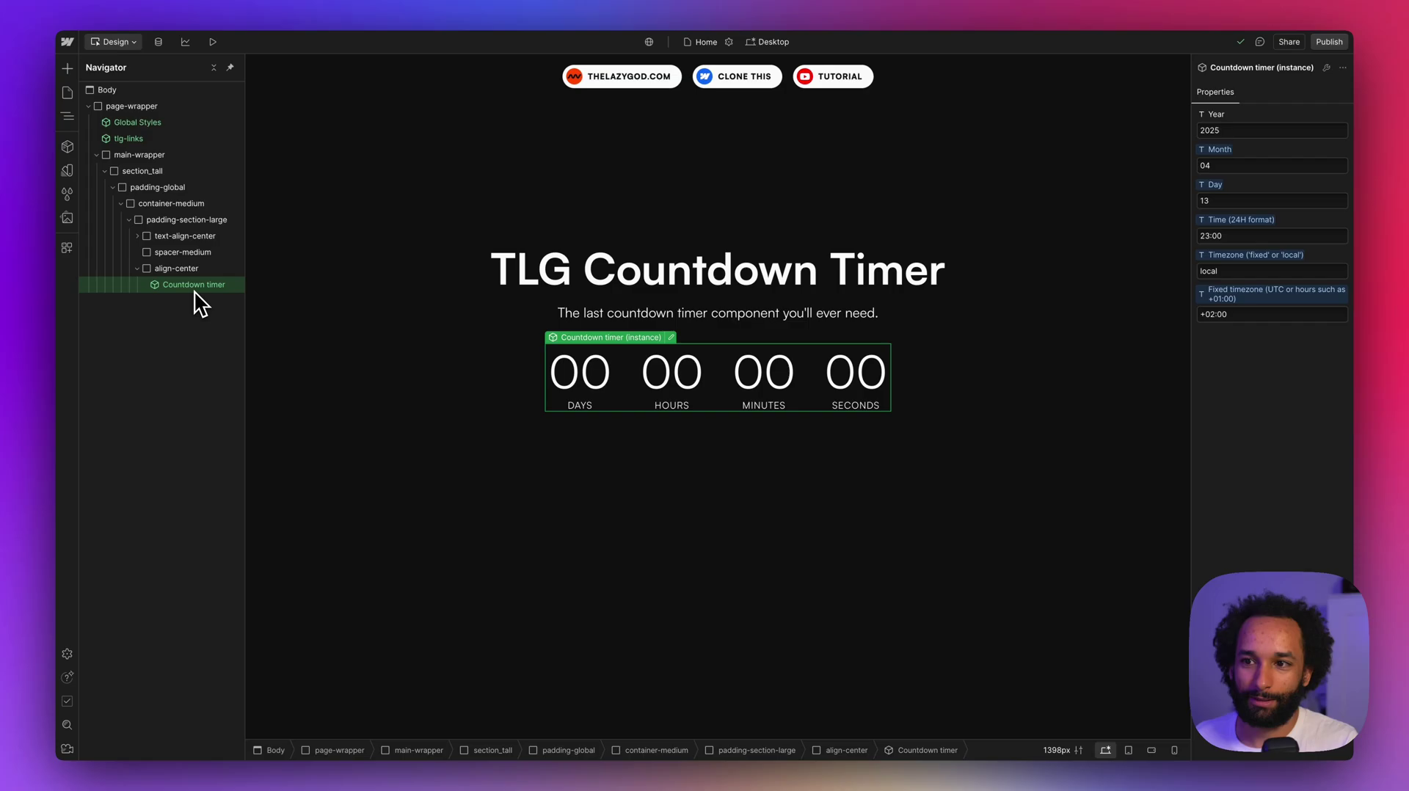
Duplicate the align-center block, copy its countdown timer, and open the Countdown test project
left_click(153, 268)
key("super+d")
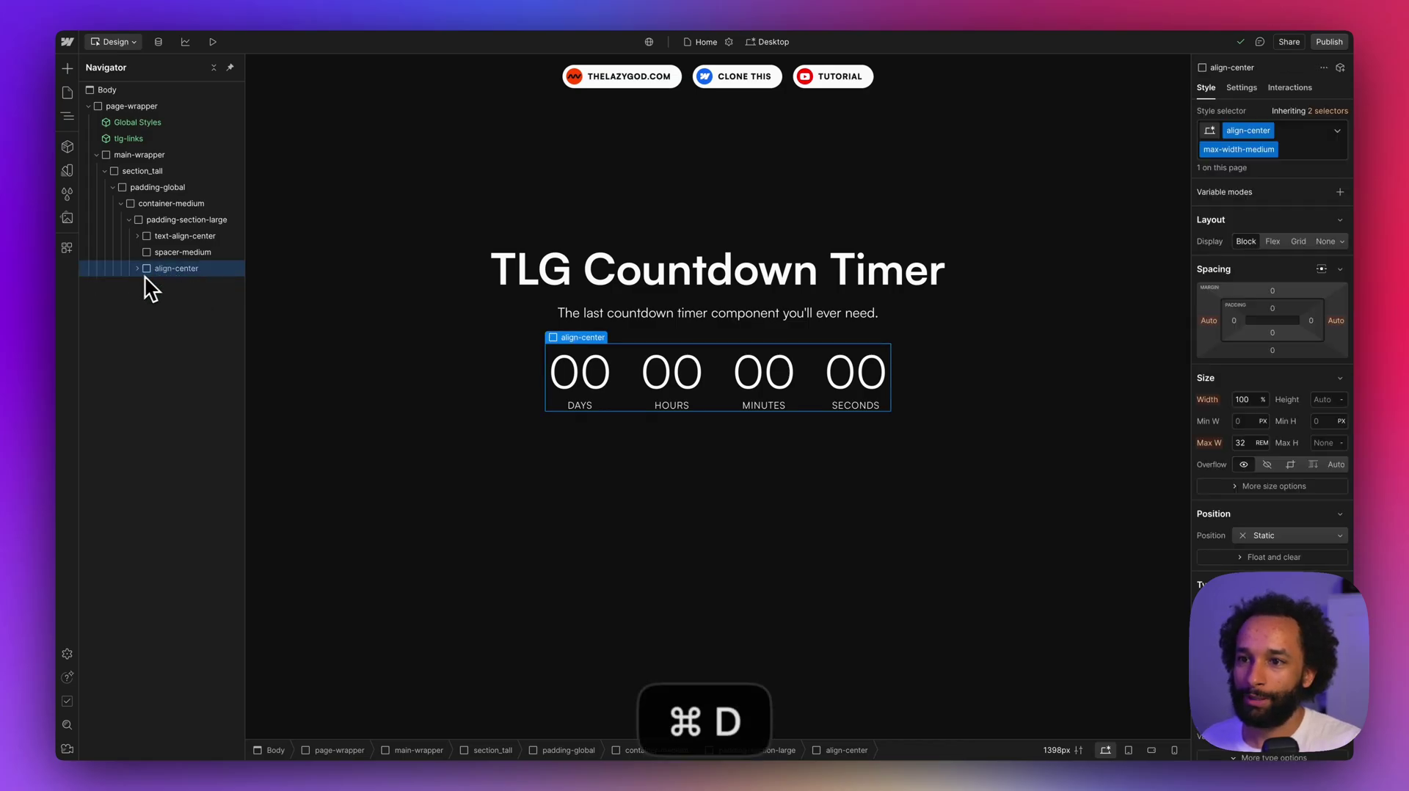
left_click(181, 301)
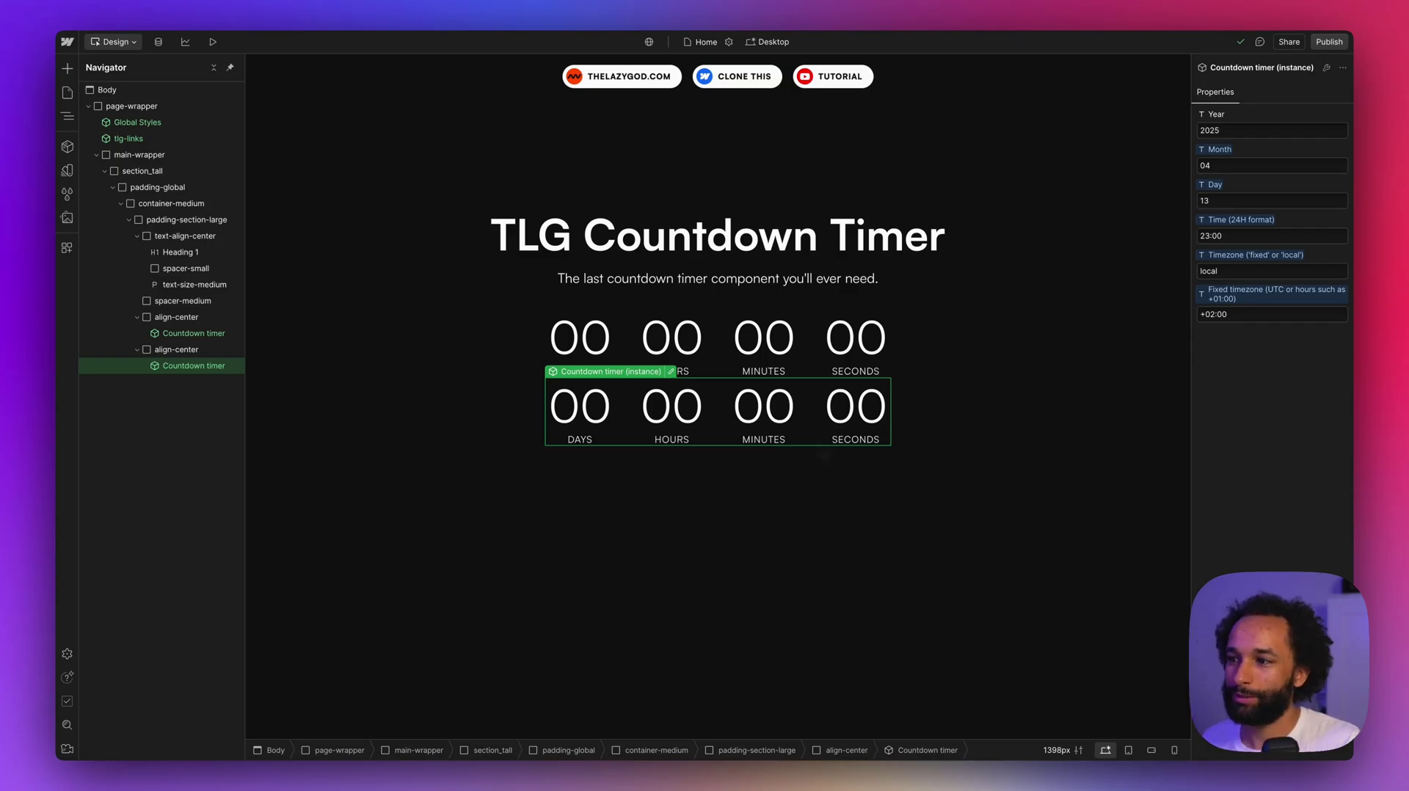
key("super+c")
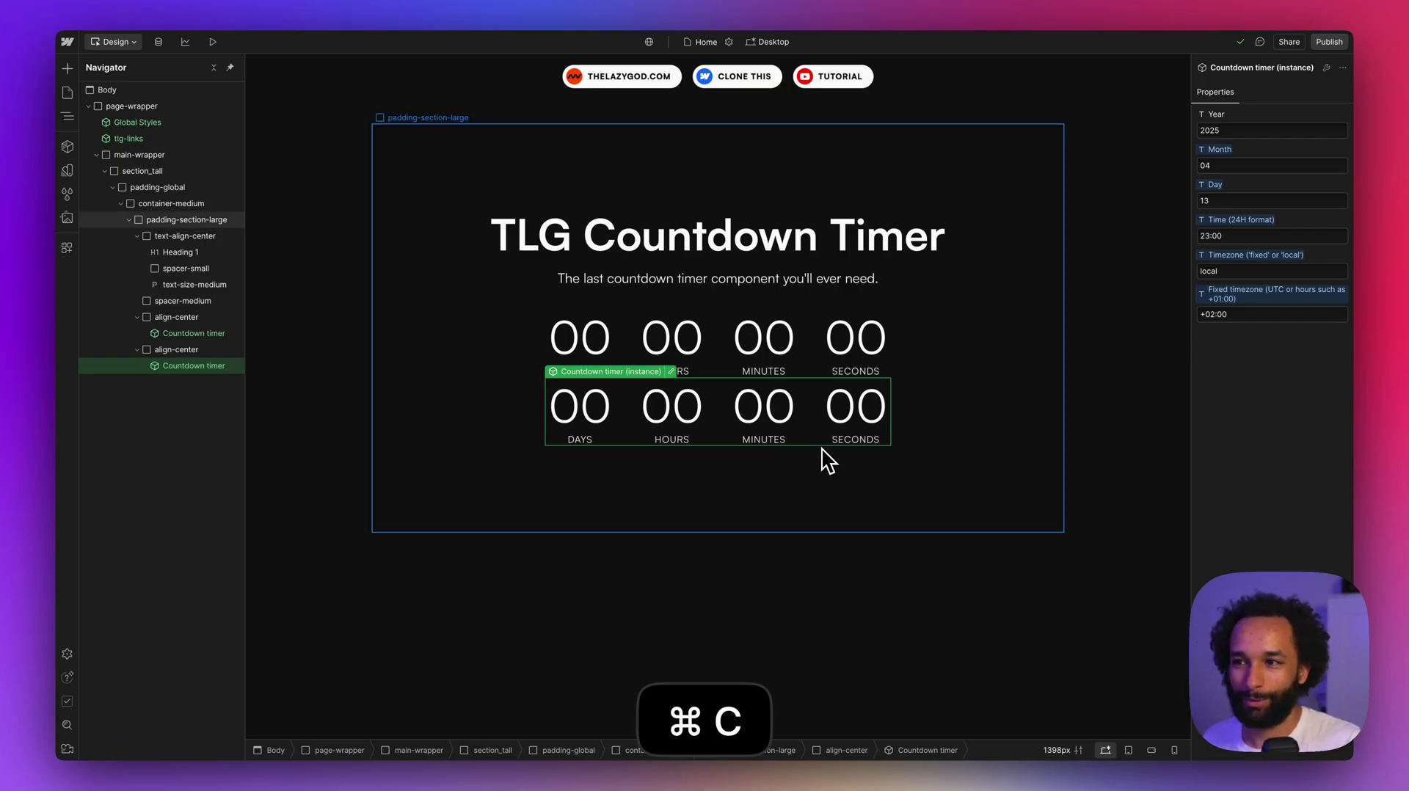
key("alt+Tab")
left_click(817, 409)
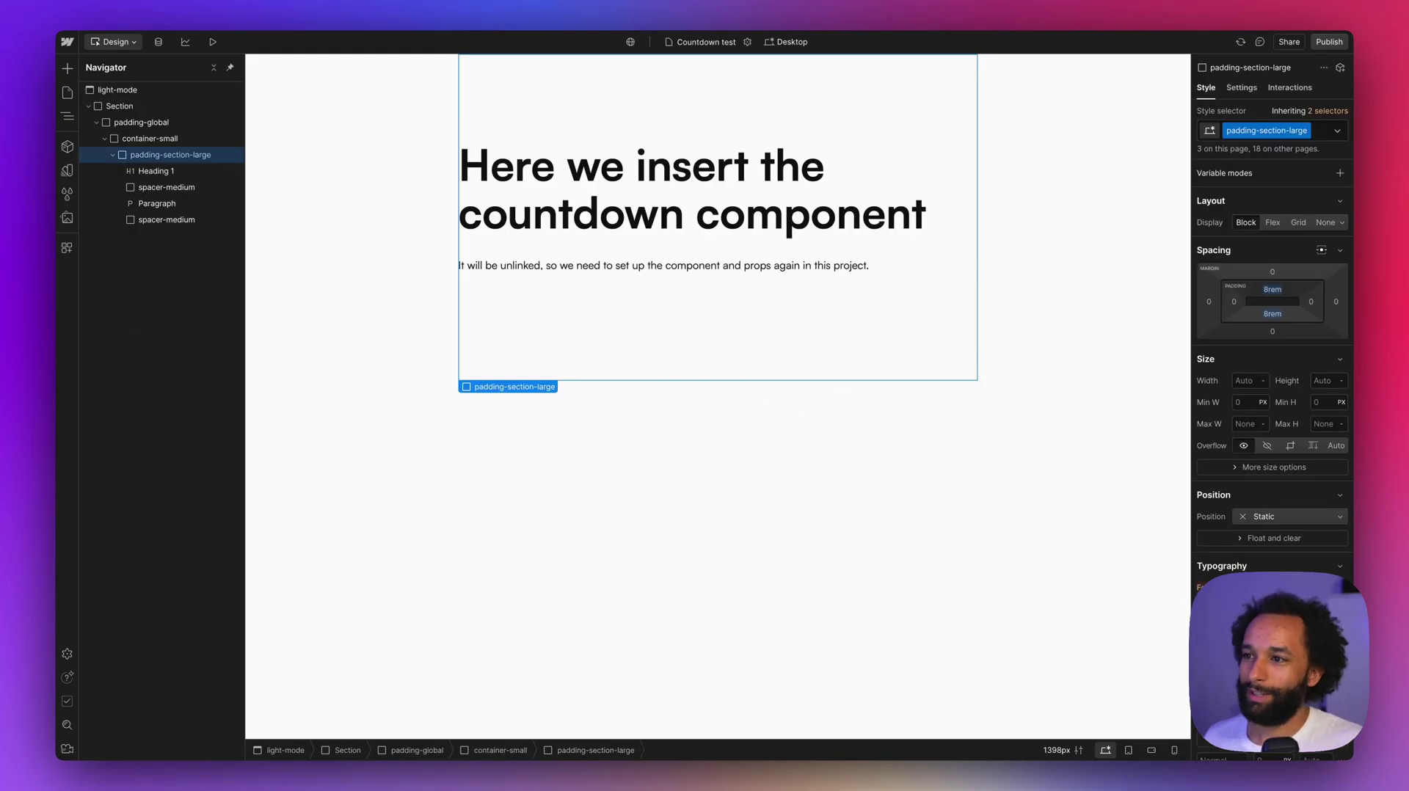
Paste the countdown timer below the paragraph and select the pasted countdown_wrapper
key("super+v")
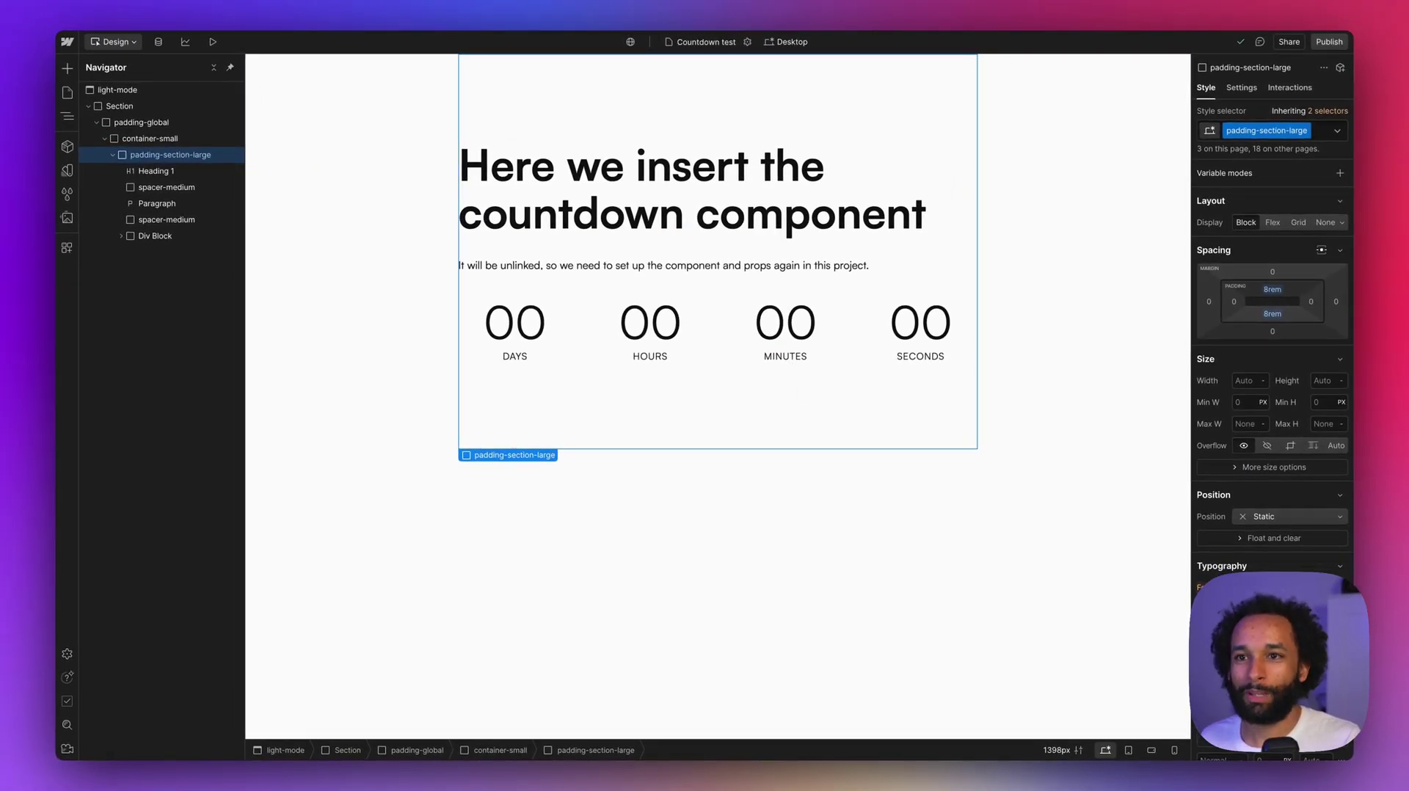
left_click(851, 333)
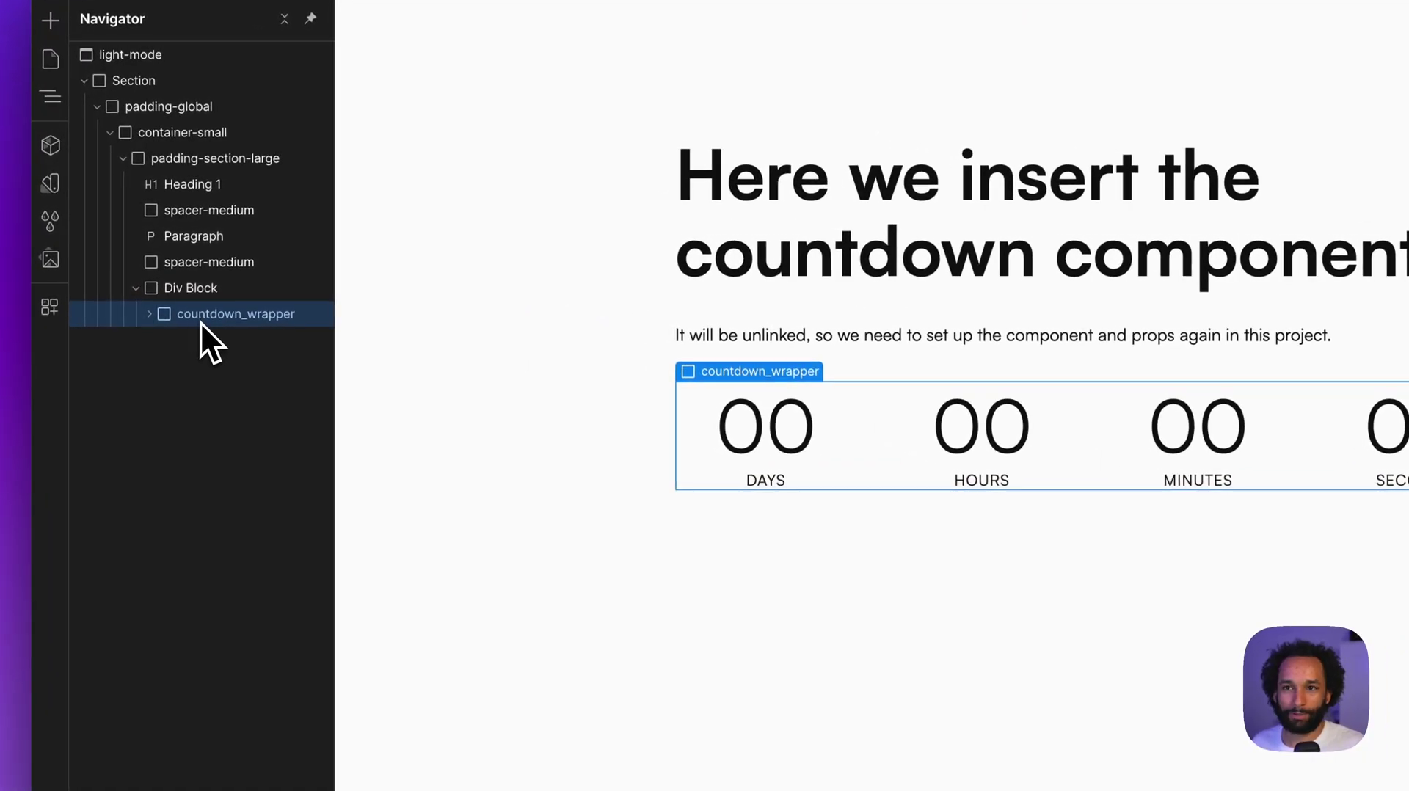
Convert countdown_wrapper into a component named countdown-timer
right_click(221, 318)
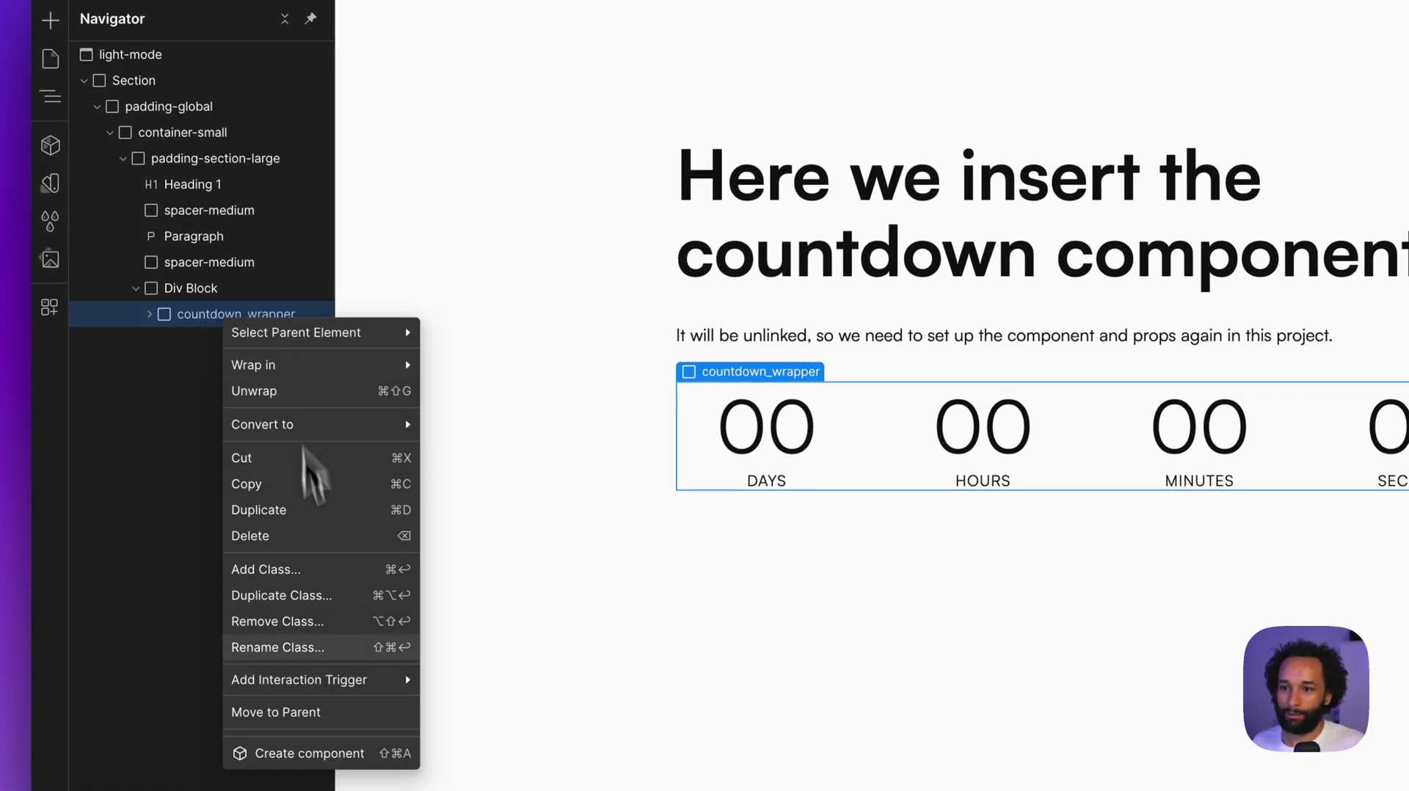
left_click(350, 765)
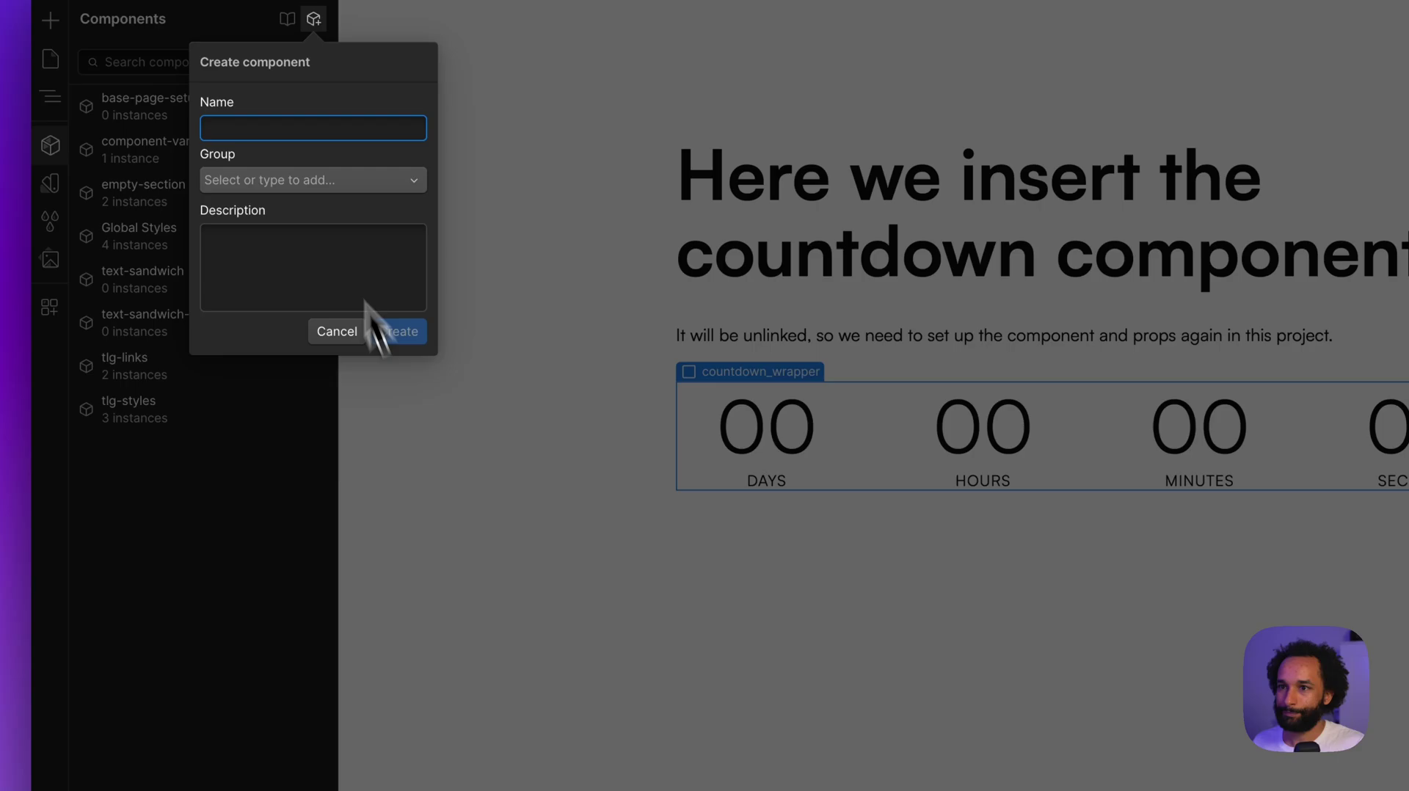
type("countdown-timer")
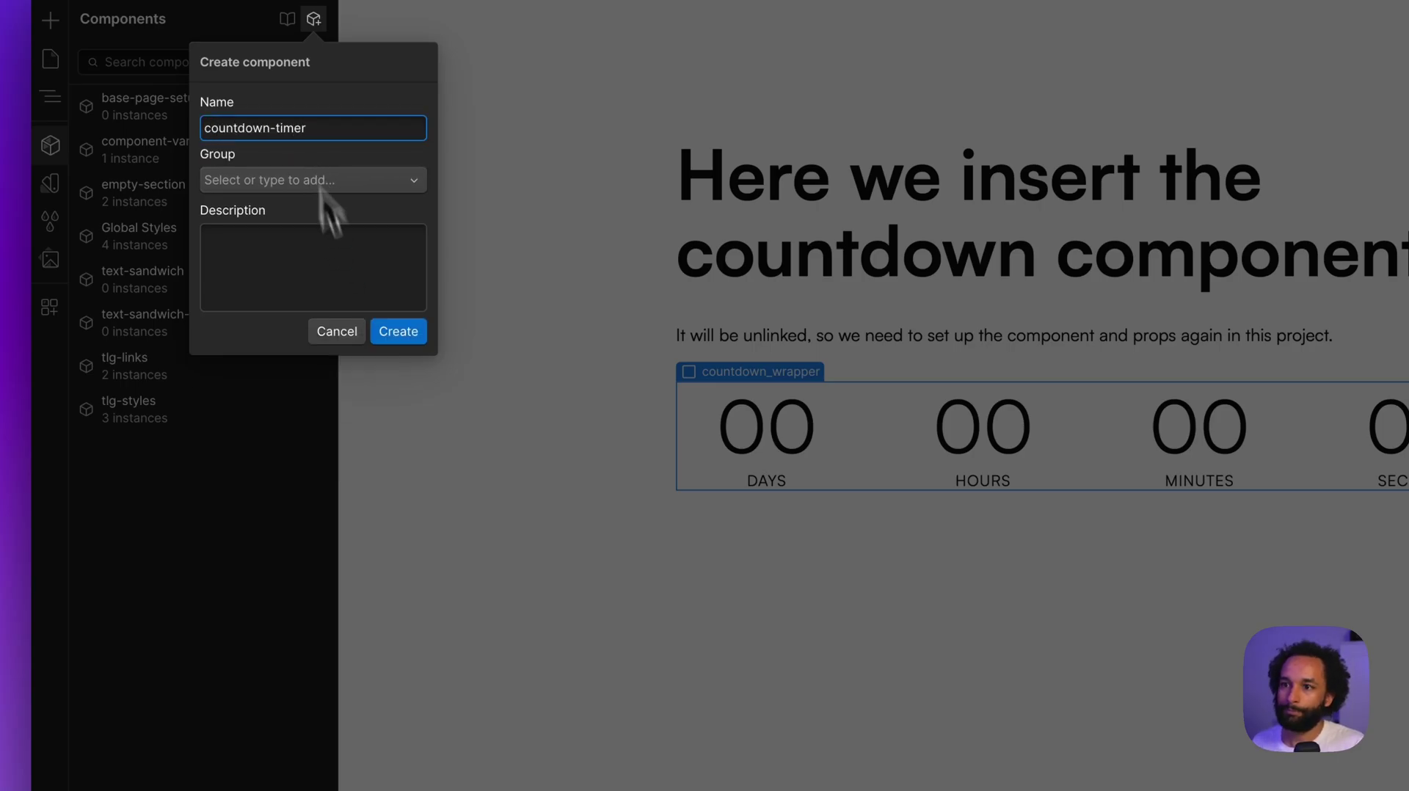
key("Return")
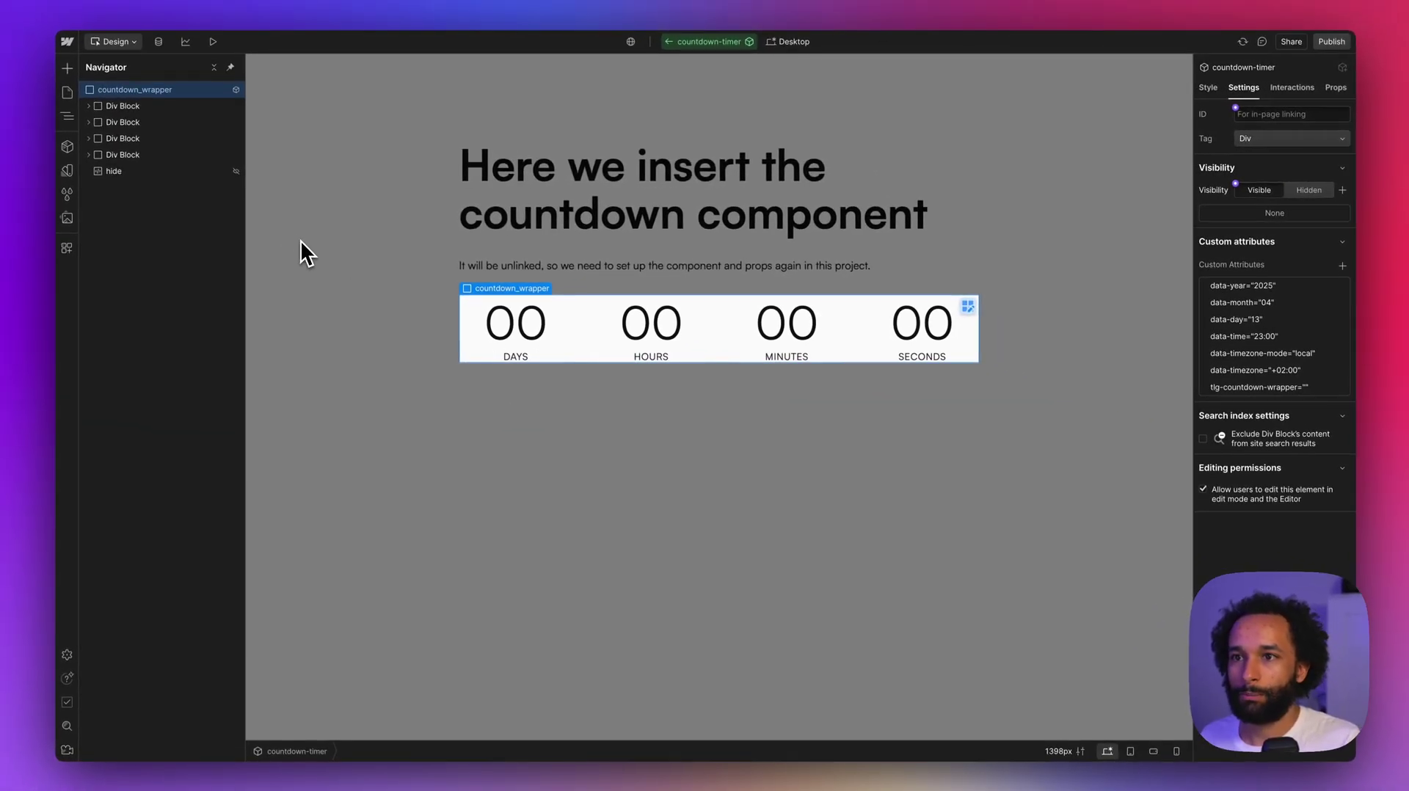
Inspect the attributes on the DAYS, HOURS and MINUTES numbers
left_click(551, 339)
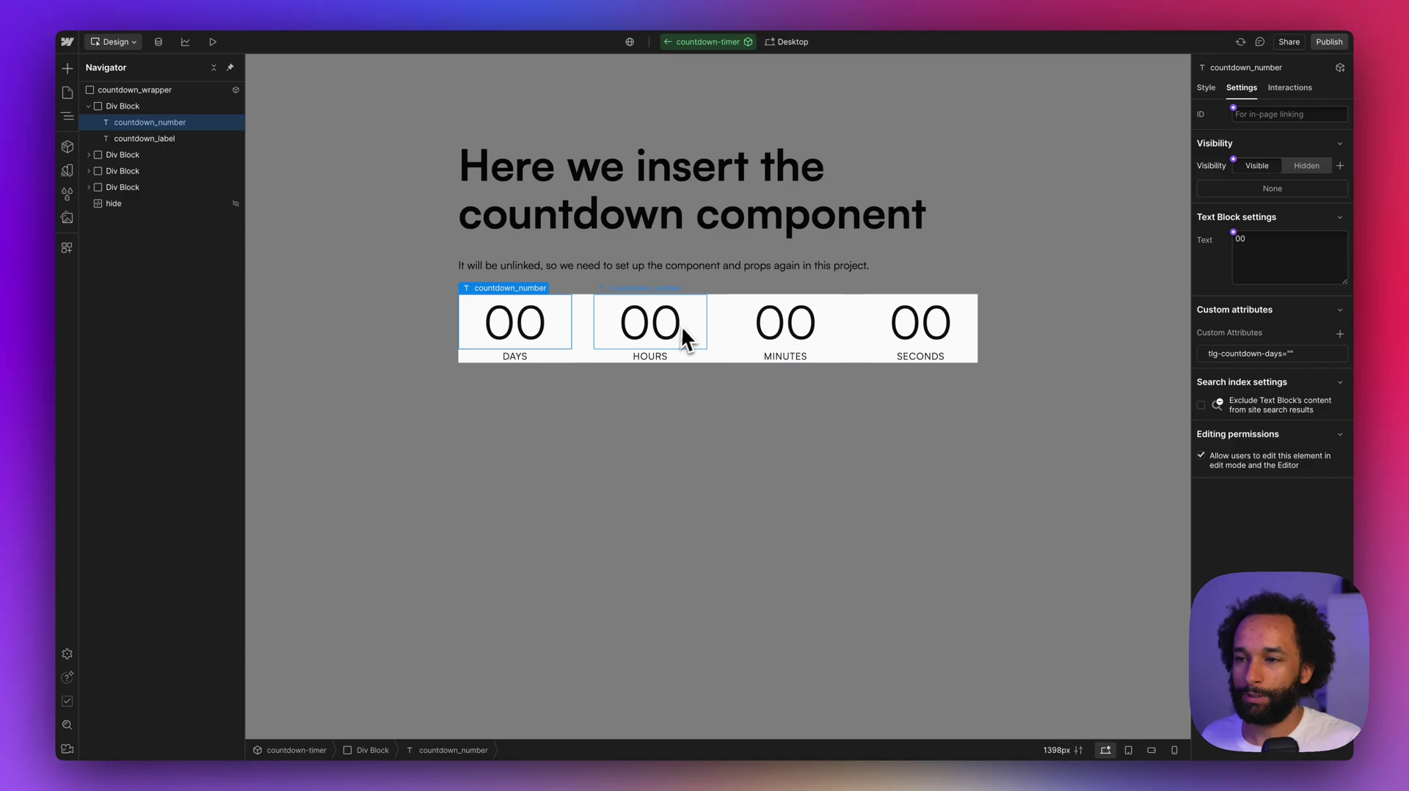
left_click(687, 335)
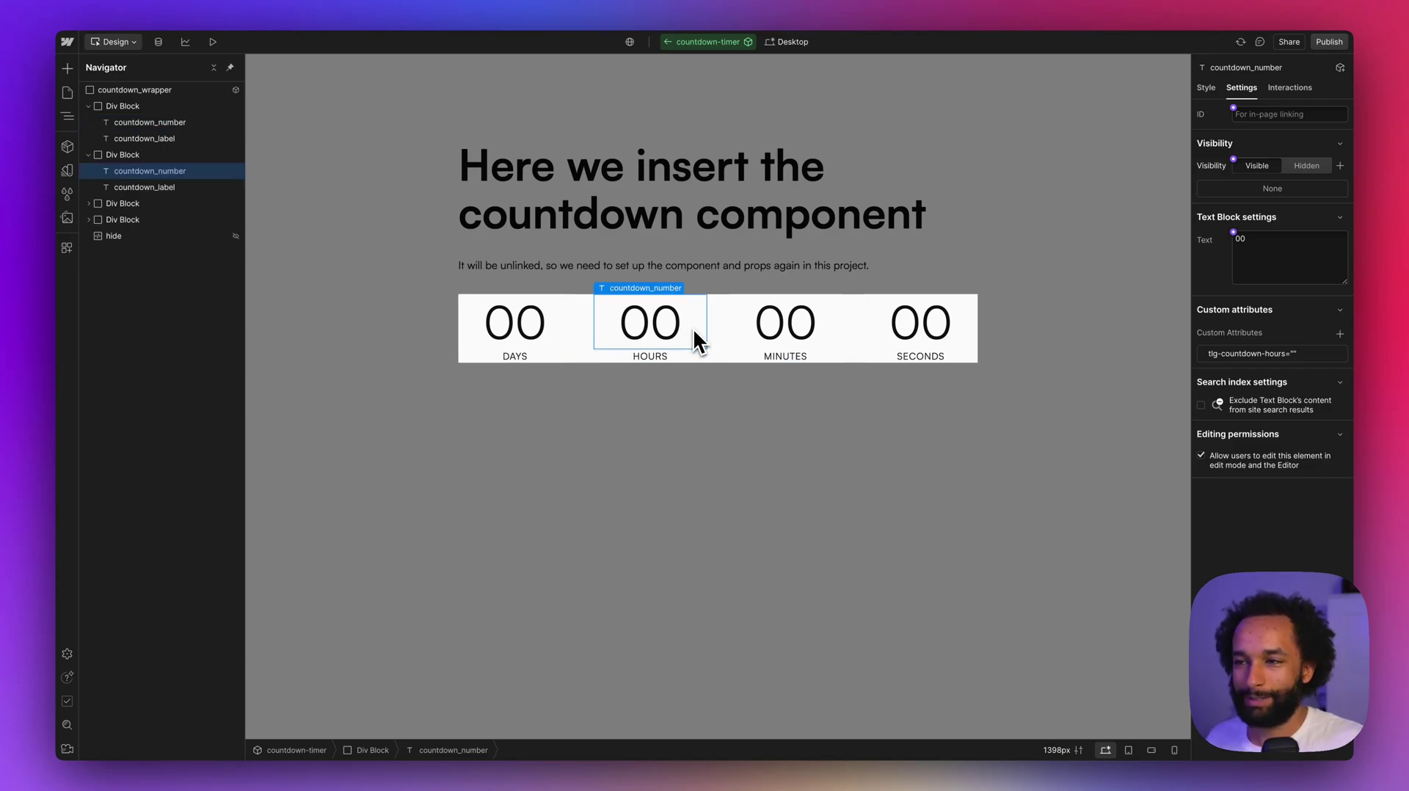
left_click(765, 340)
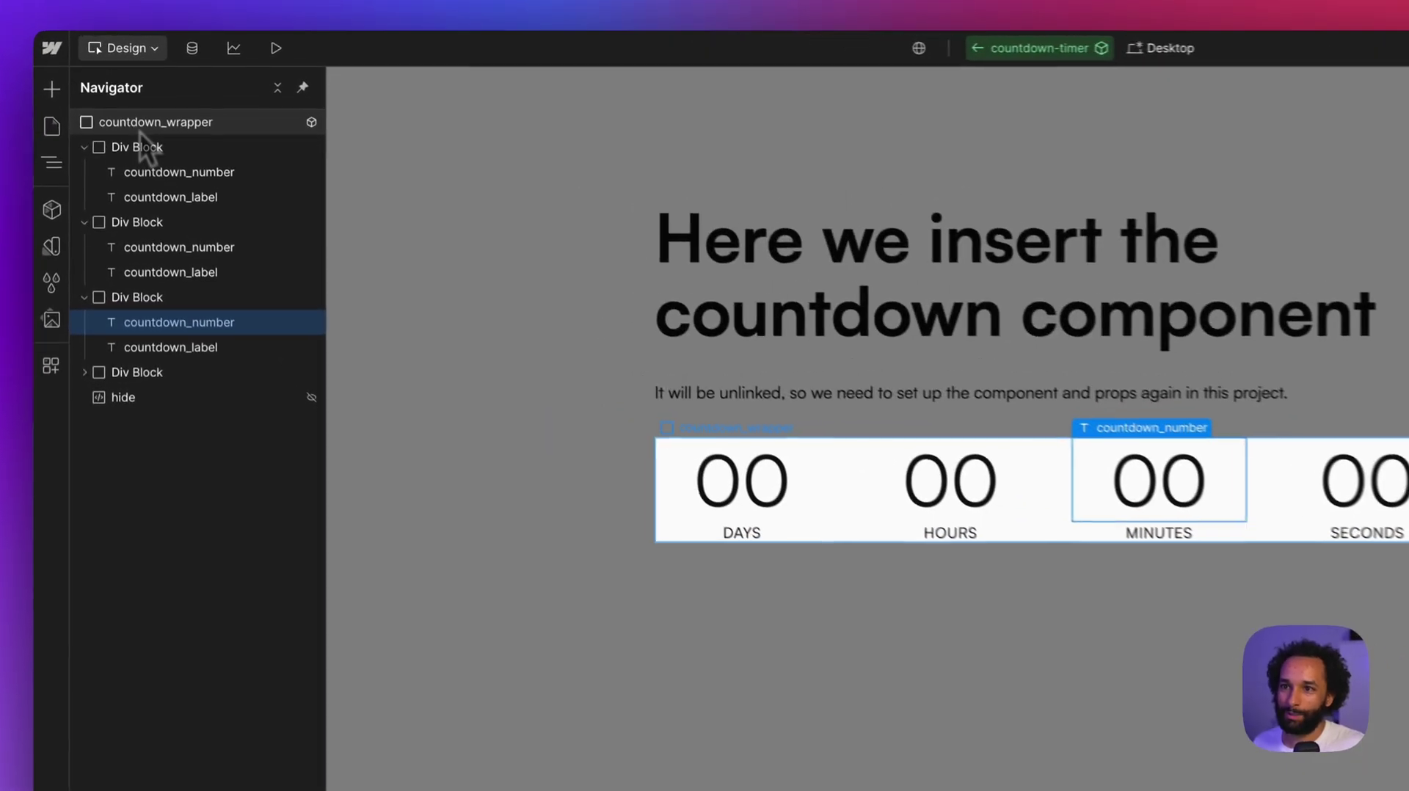
Bind the data-year and data-month attributes to new Year and Month properties
left_click(128, 90)
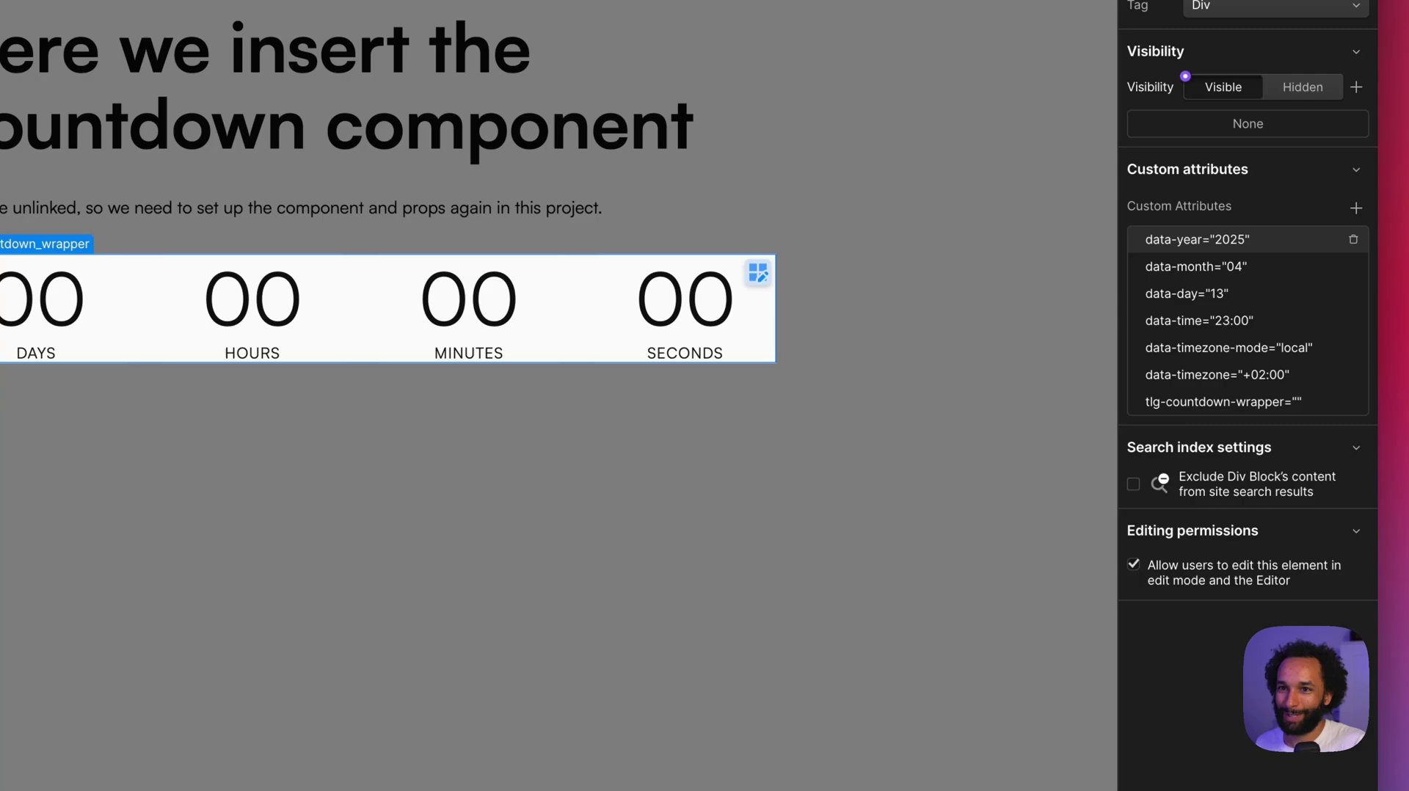
left_click(1247, 244)
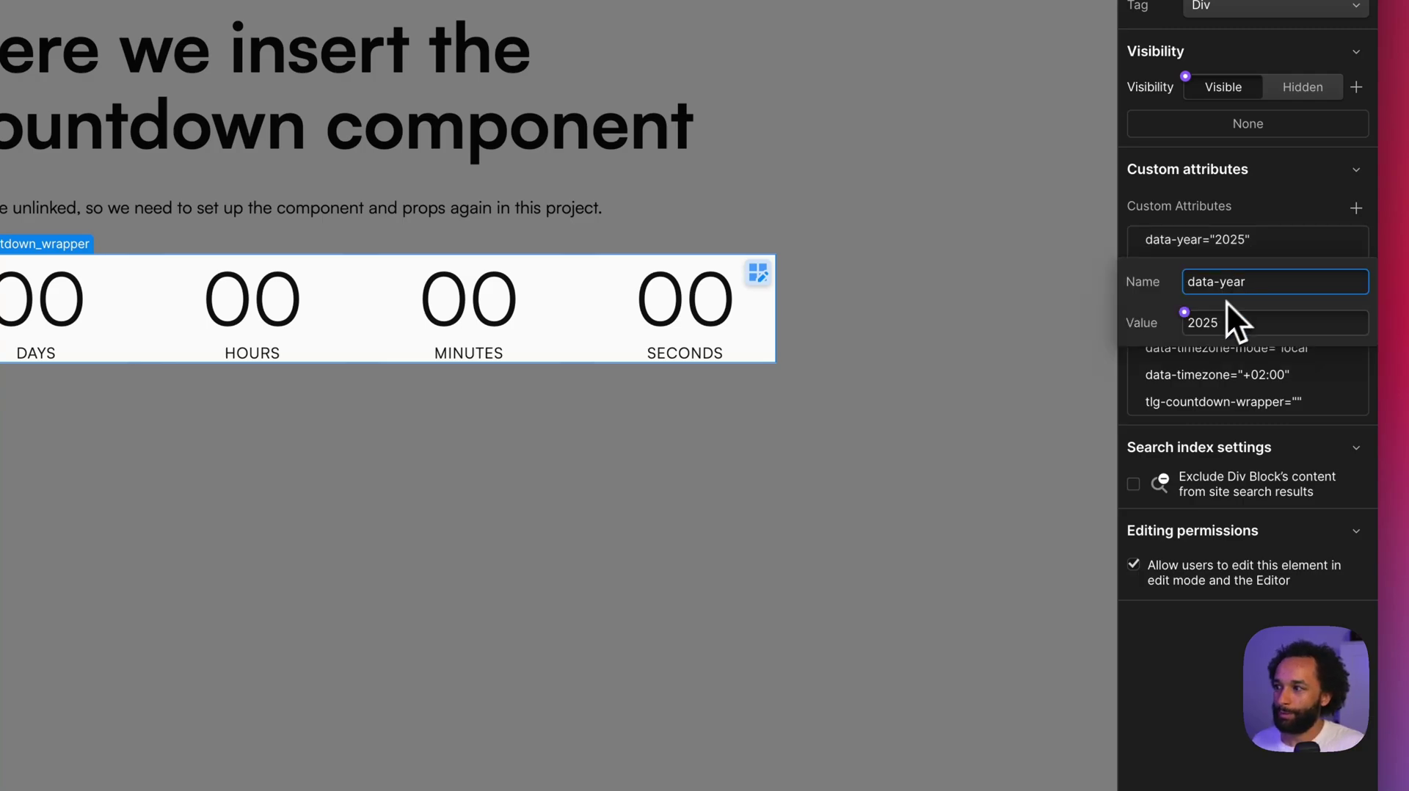
left_click(1183, 312)
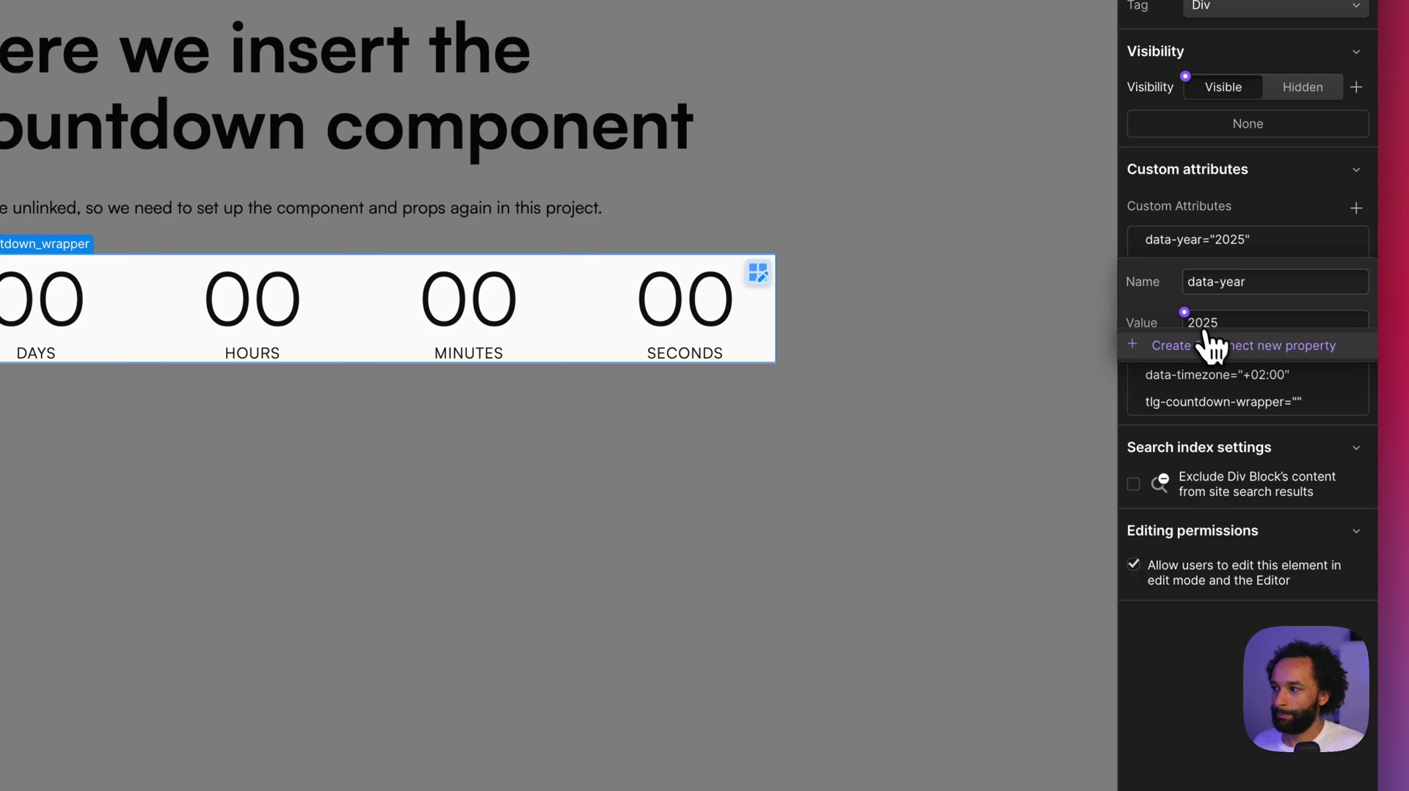
left_click(1211, 340)
key("super+a")
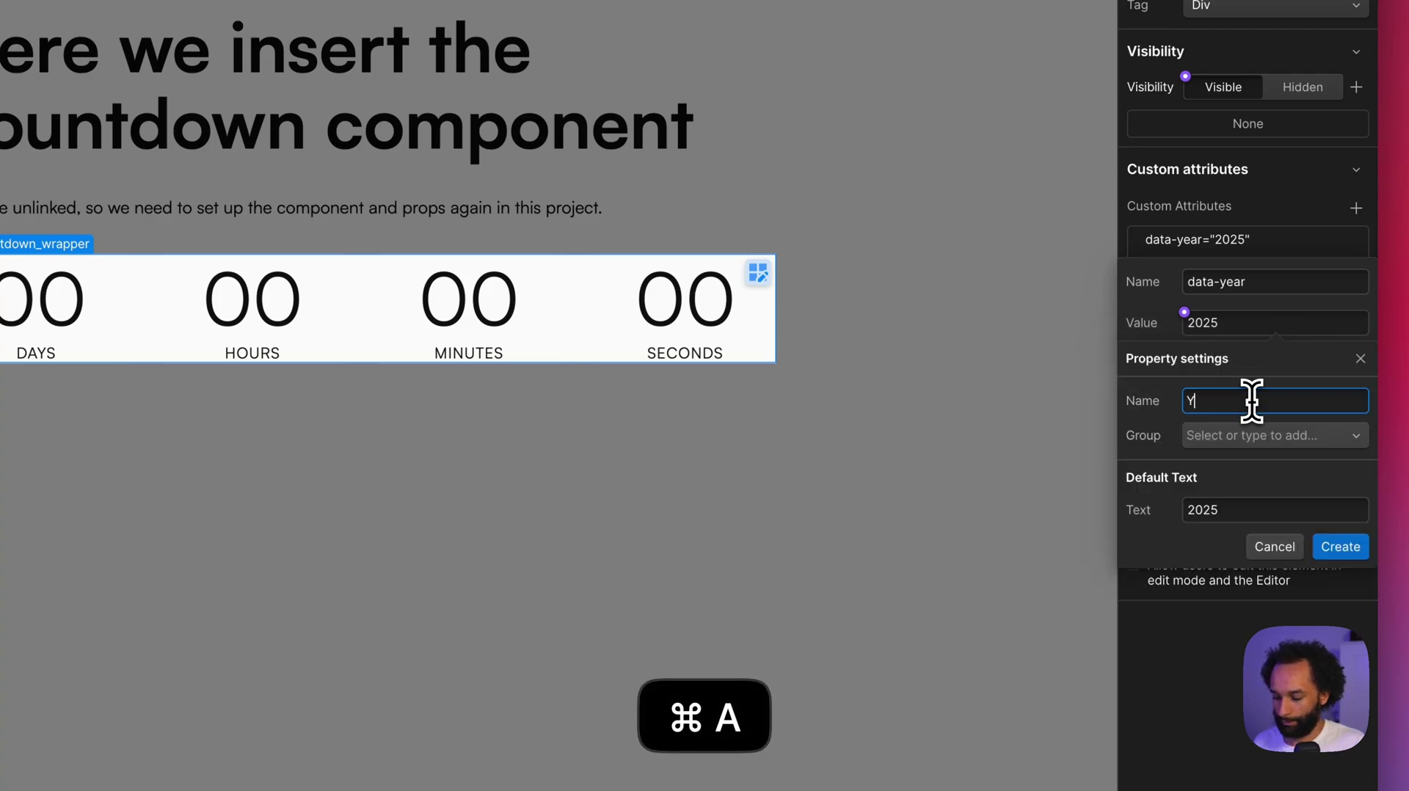
left_click(1321, 546)
left_click(1185, 268)
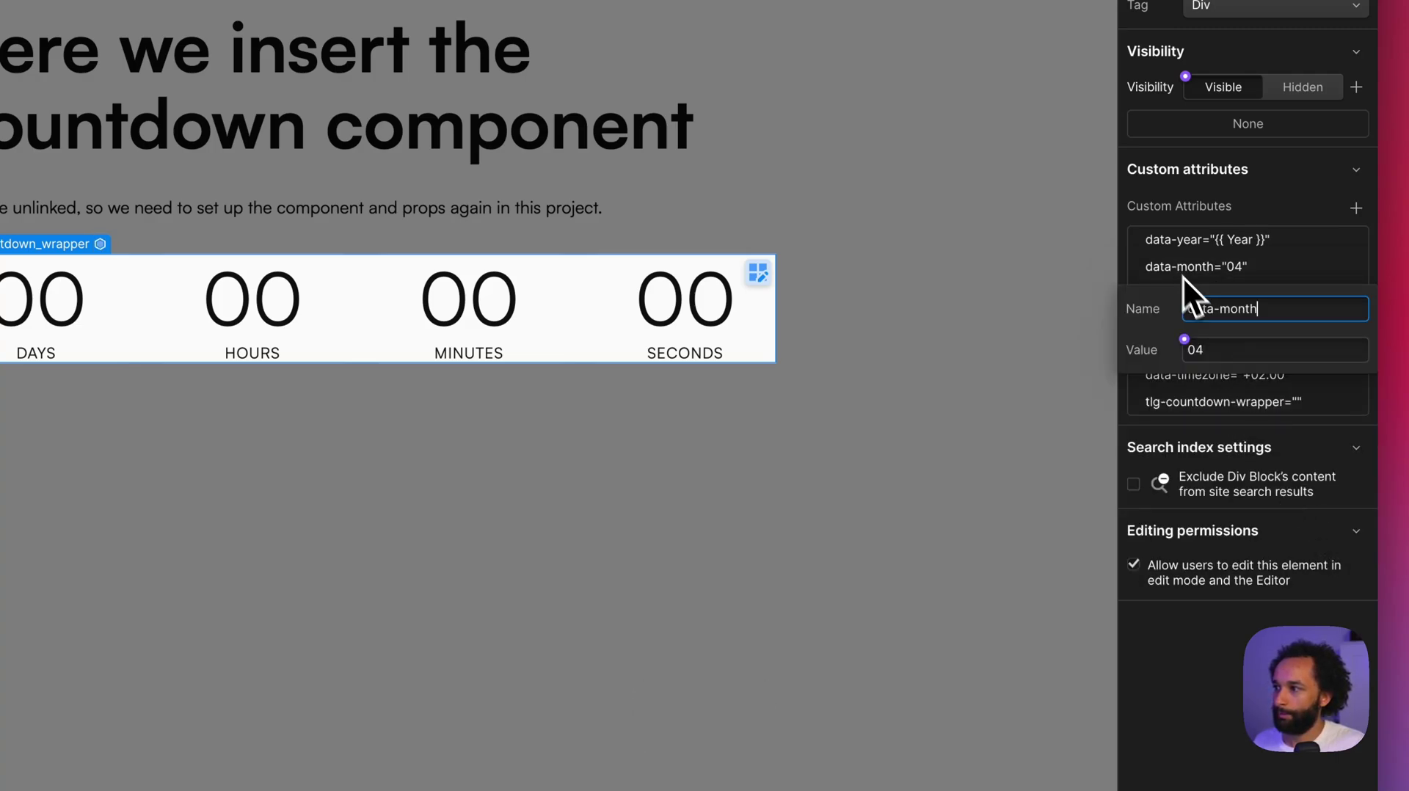
left_click(1183, 339)
left_click(1219, 373)
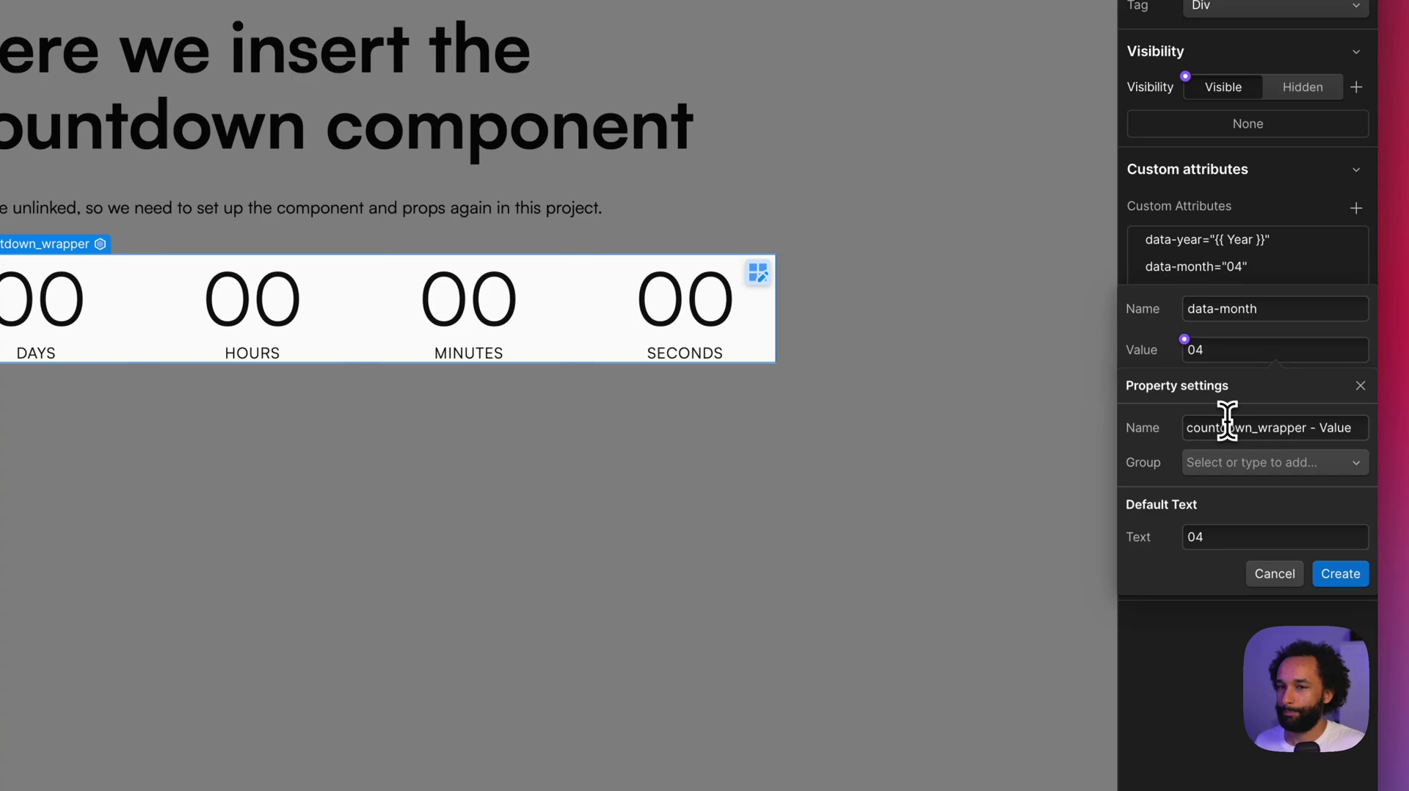
key("super+a")
type("Month")
left_click(1340, 573)
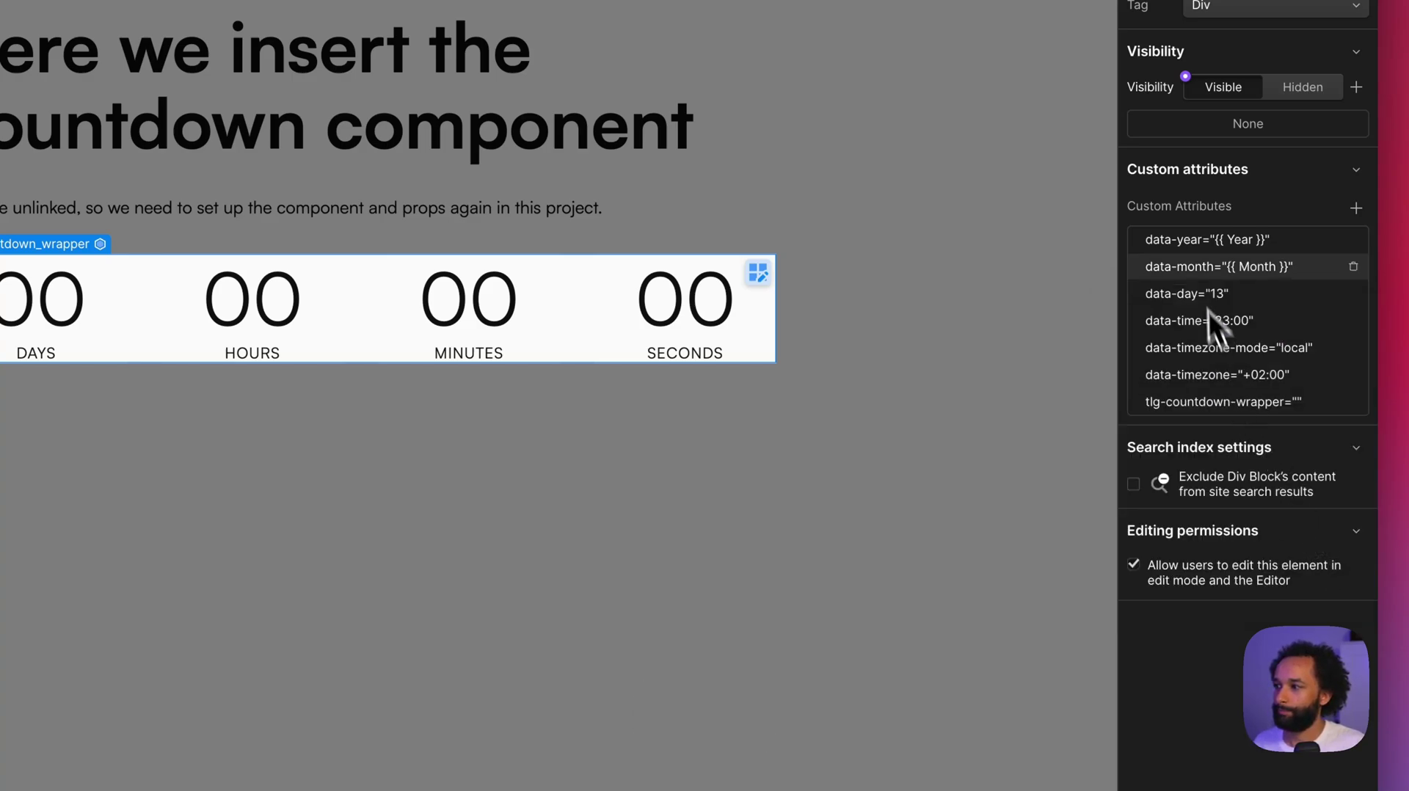
Bind the data-day and data-time attributes to new Day and Time properties
left_click(1164, 302)
left_click(1184, 366)
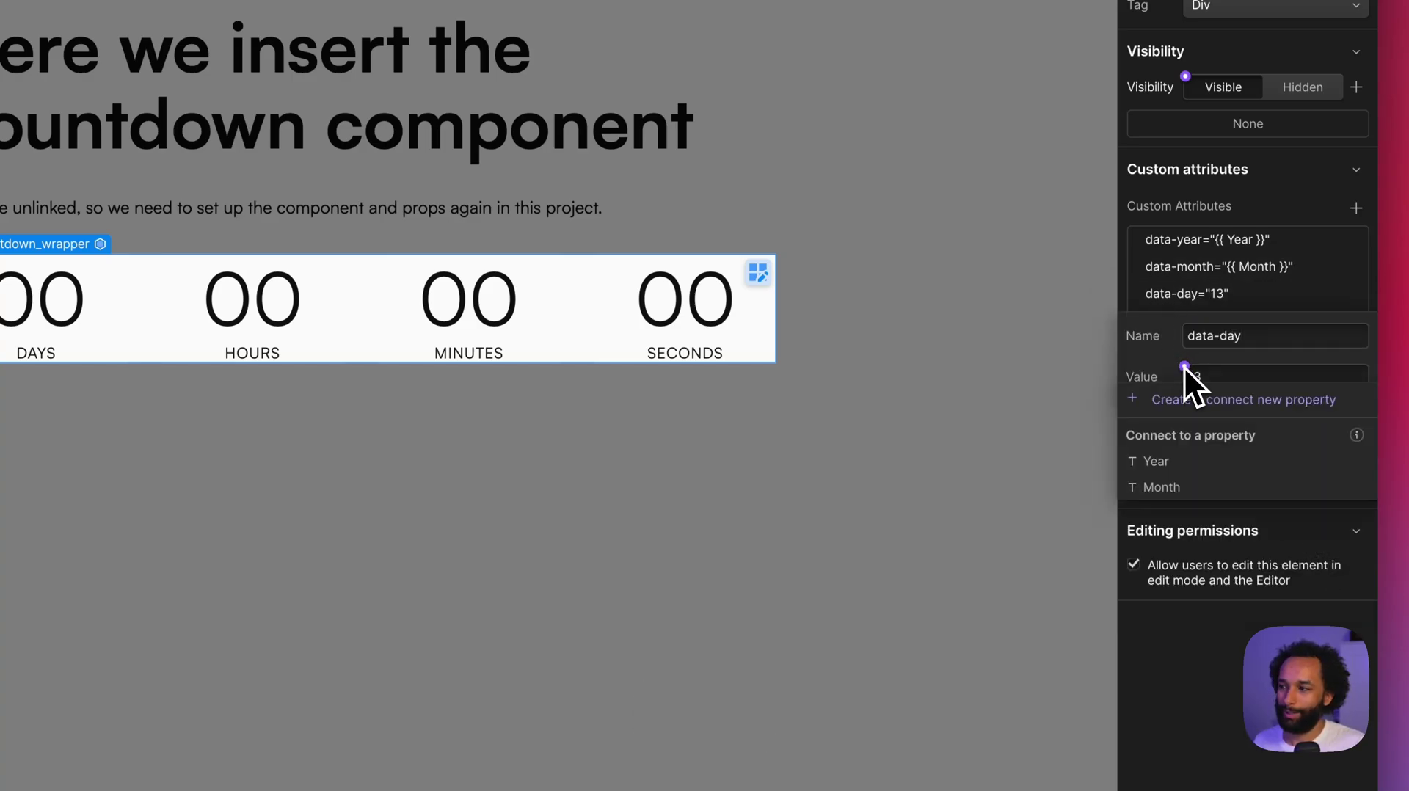
left_click(1204, 399)
key("super+a")
type("Day")
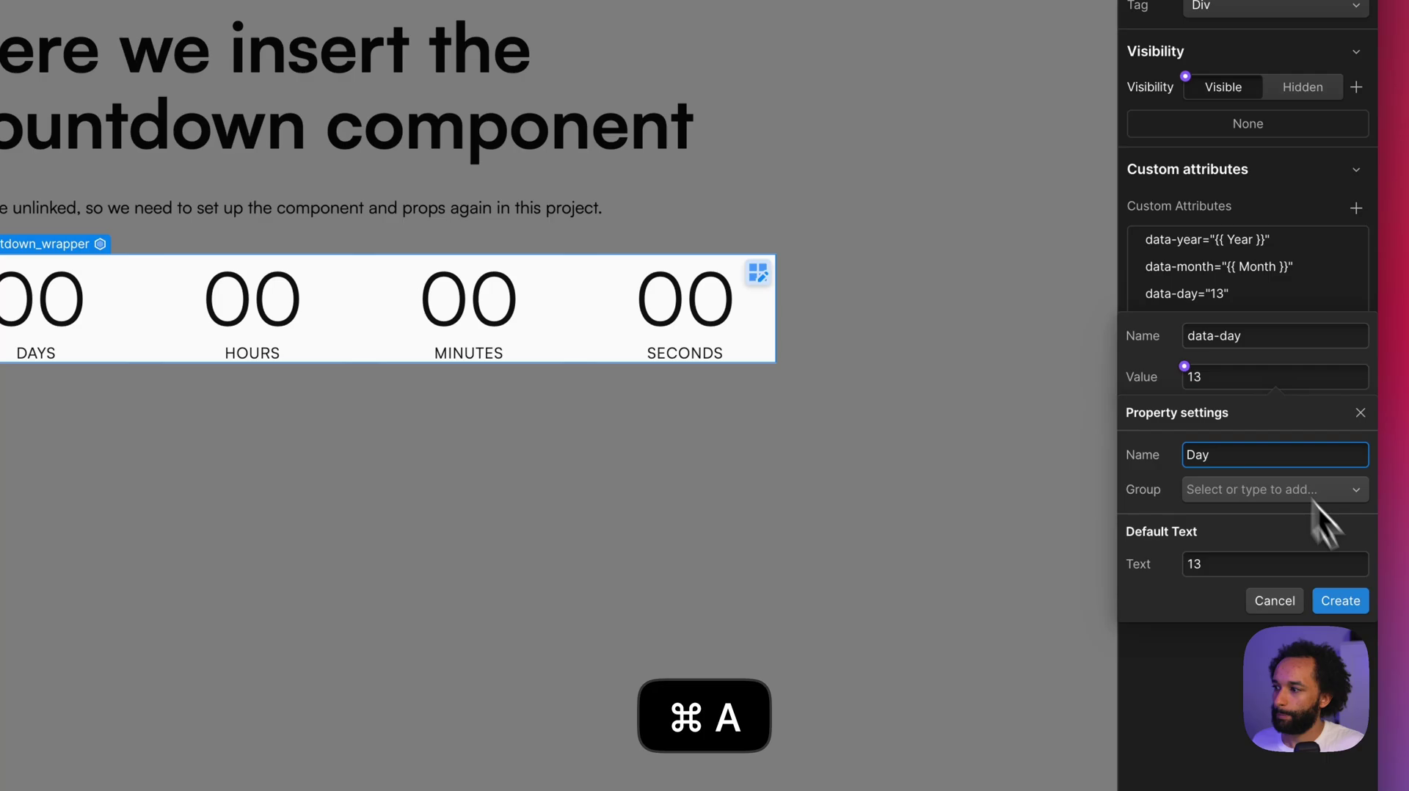
left_click(1336, 597)
left_click(1199, 321)
left_click(1184, 393)
key("super+a")
type("Time ")
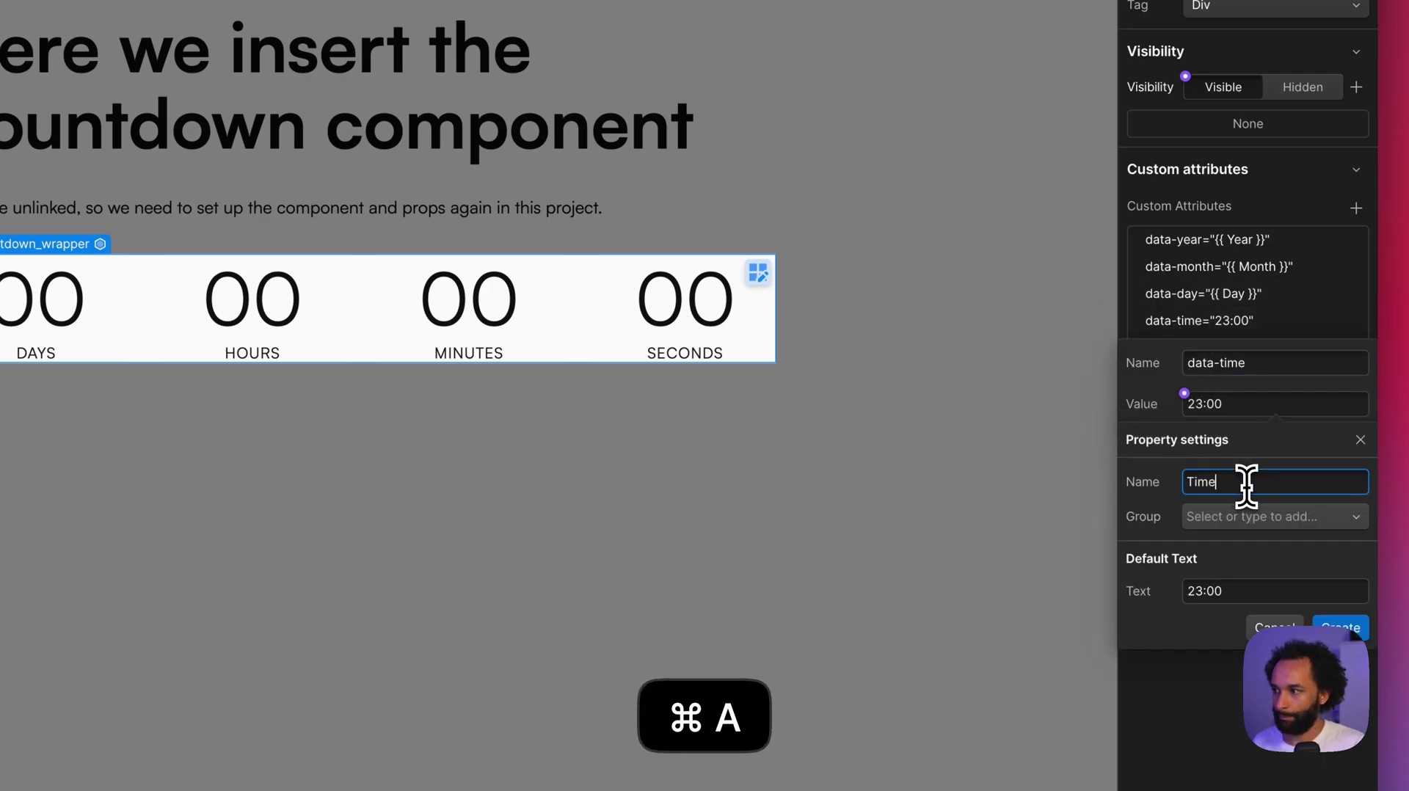
type("(24")
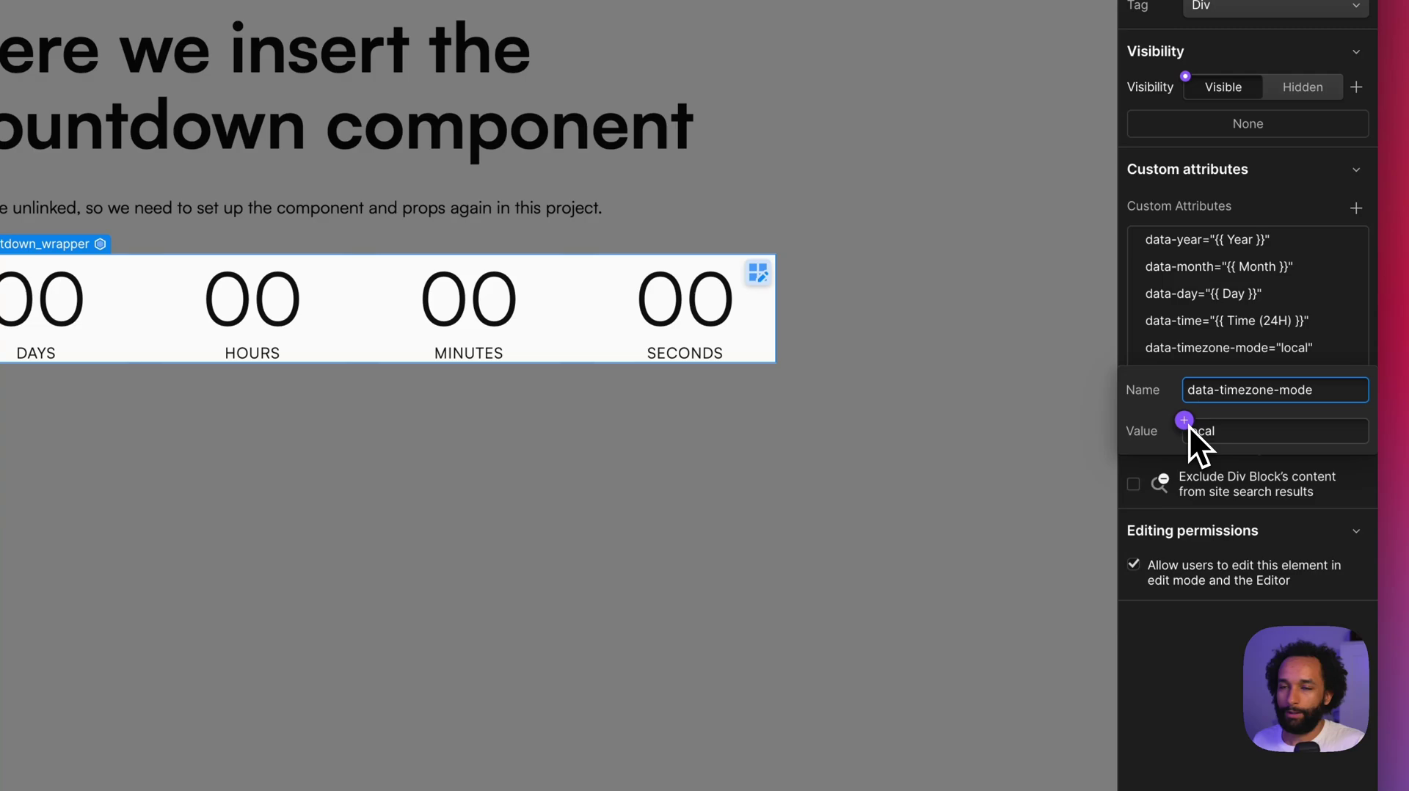
Bind timezone mode to a new Timezone mode ('fixed' or 'local') property, replacing its 'local' default
left_click(1184, 420)
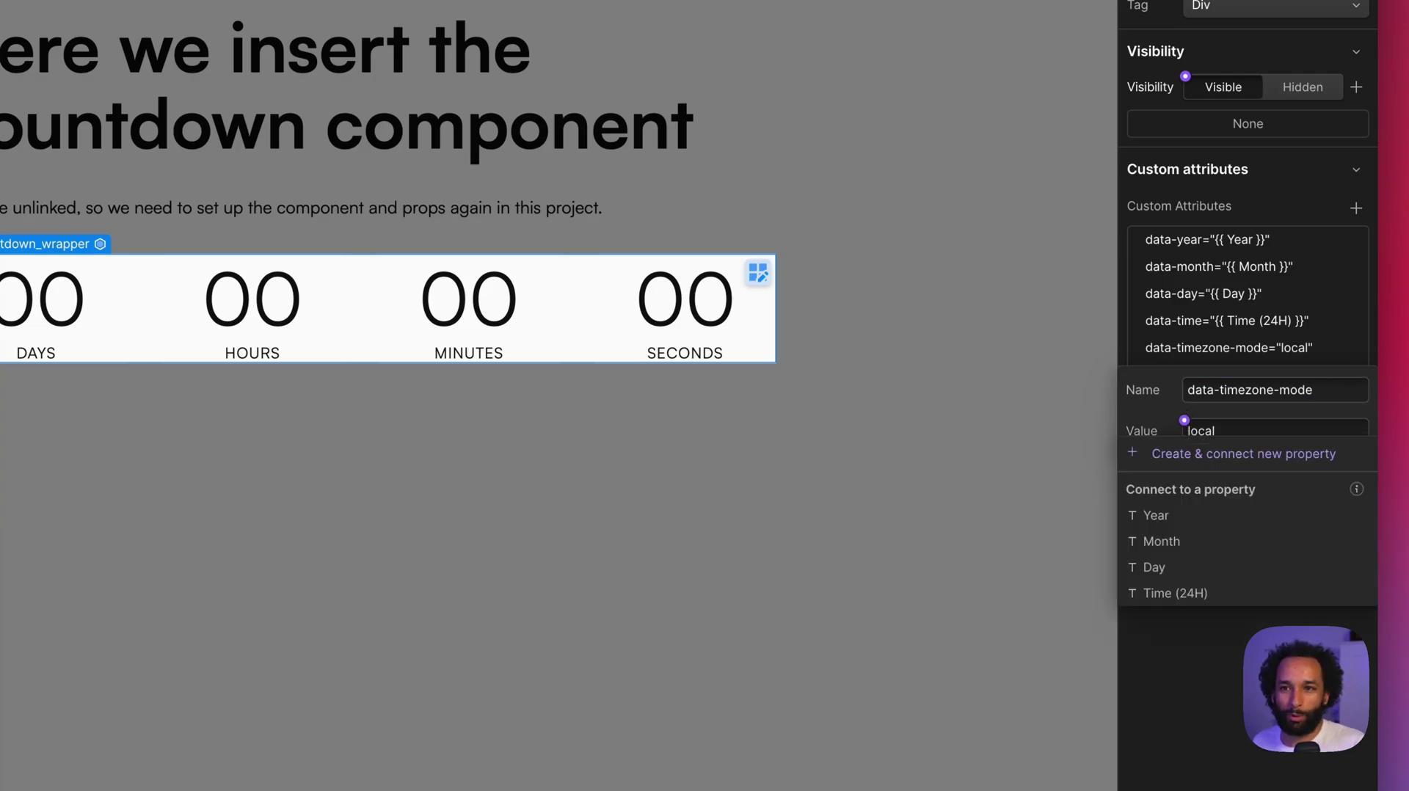
left_click(1211, 456)
key("super+a")
type("Timescne mode")
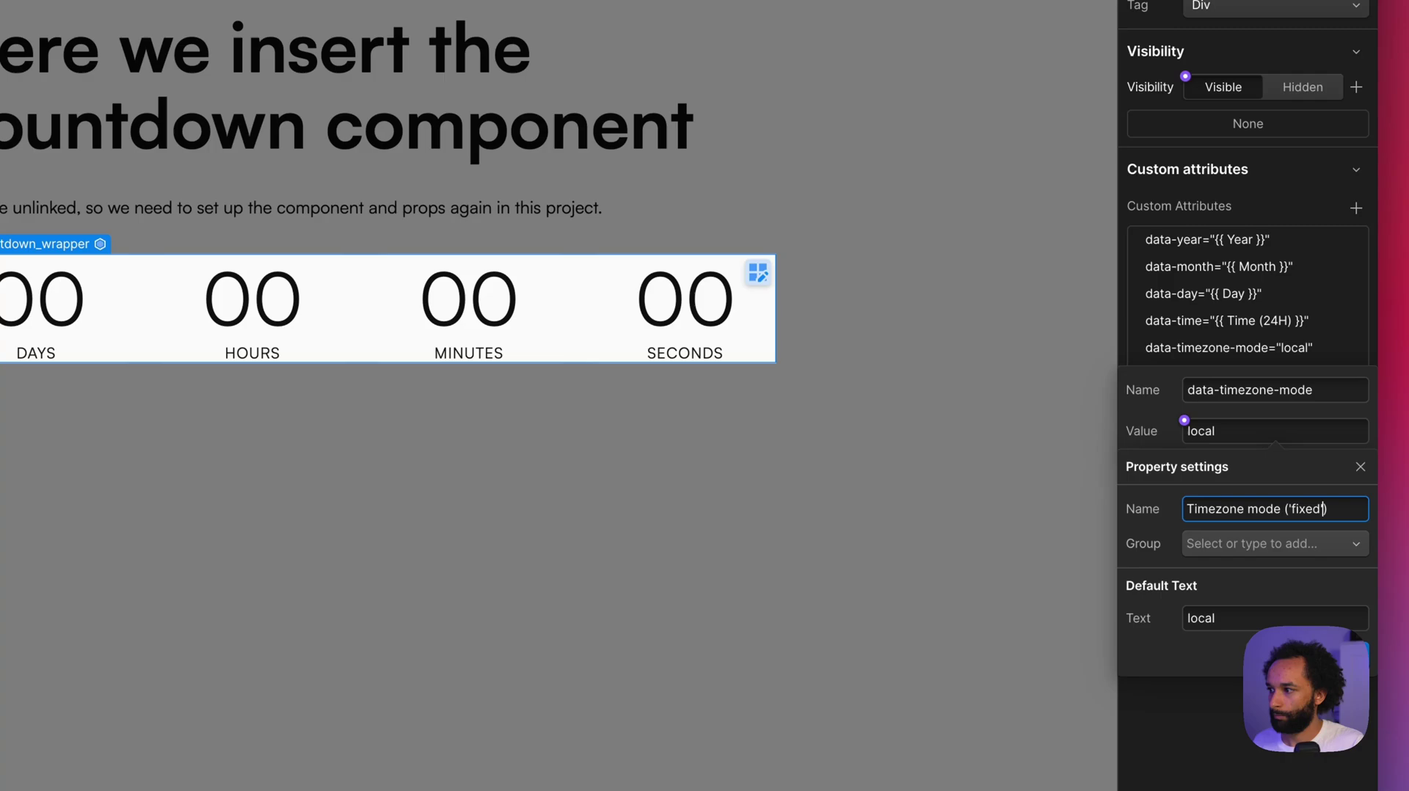
type(" ('fixed' or 'local')")
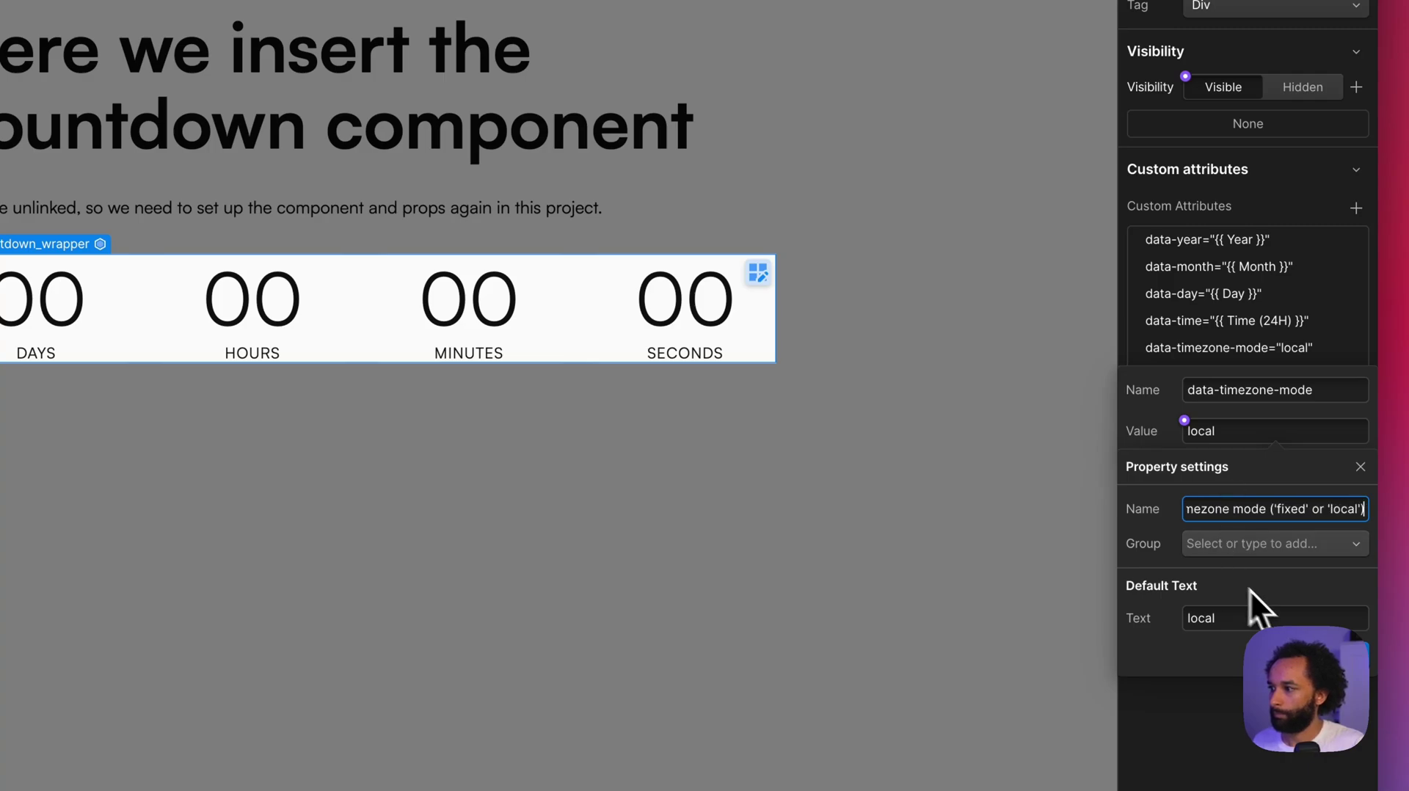
left_click(1278, 616)
key("super+a")
type("f")
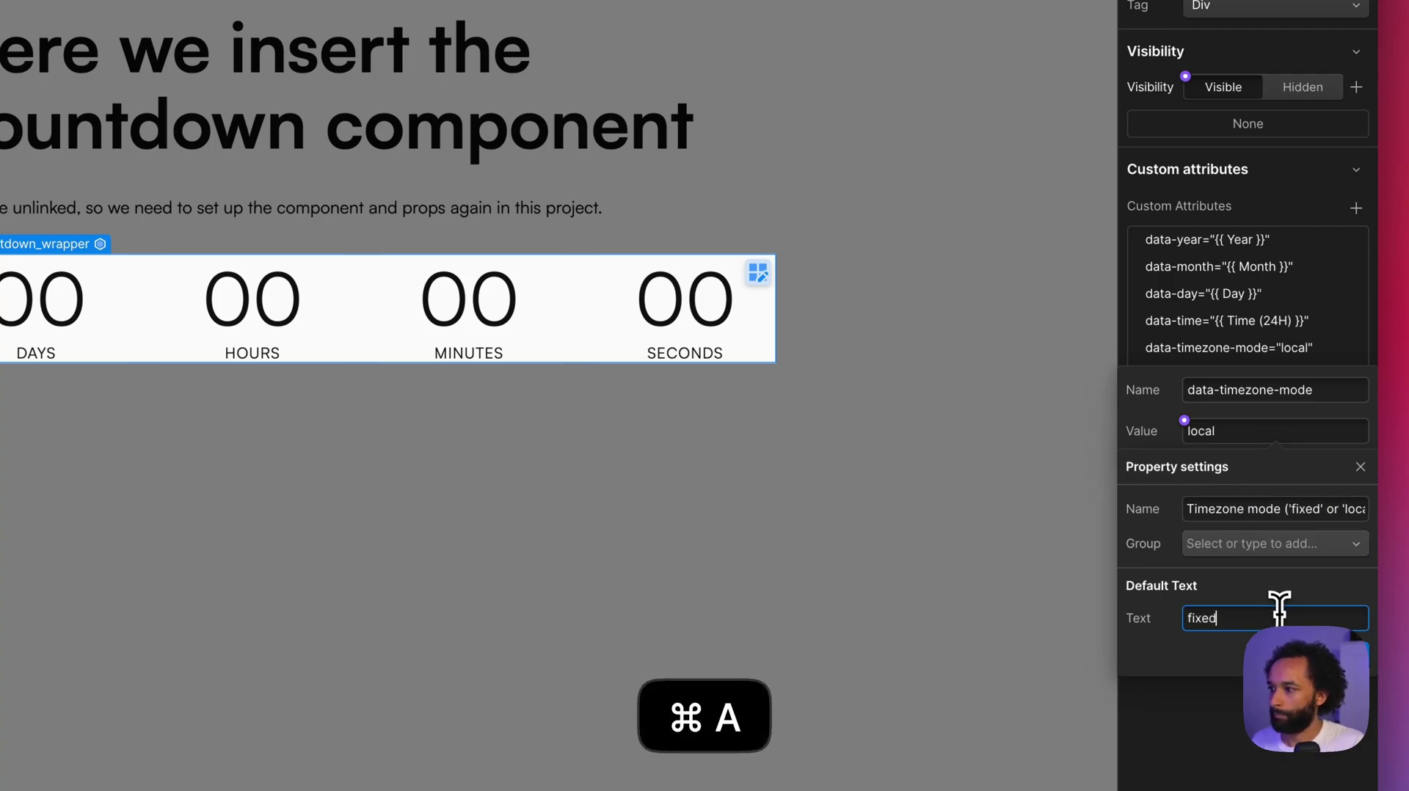
left_click(1358, 650)
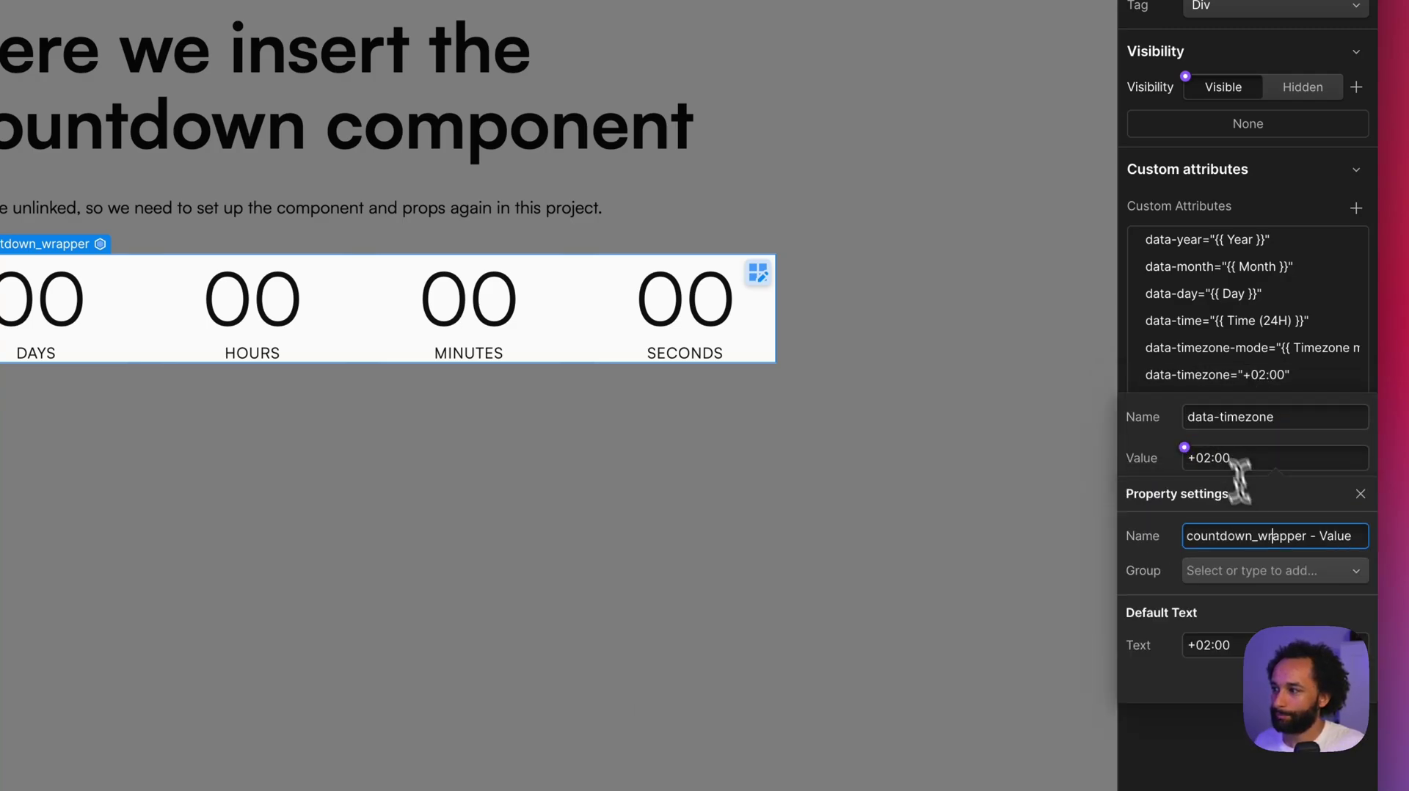
Bind the fixed timezone attribute to a Fixed timezone property, e.g. 'UTC' or offset '+02:00'
type("Fixed timezone ('UTC")
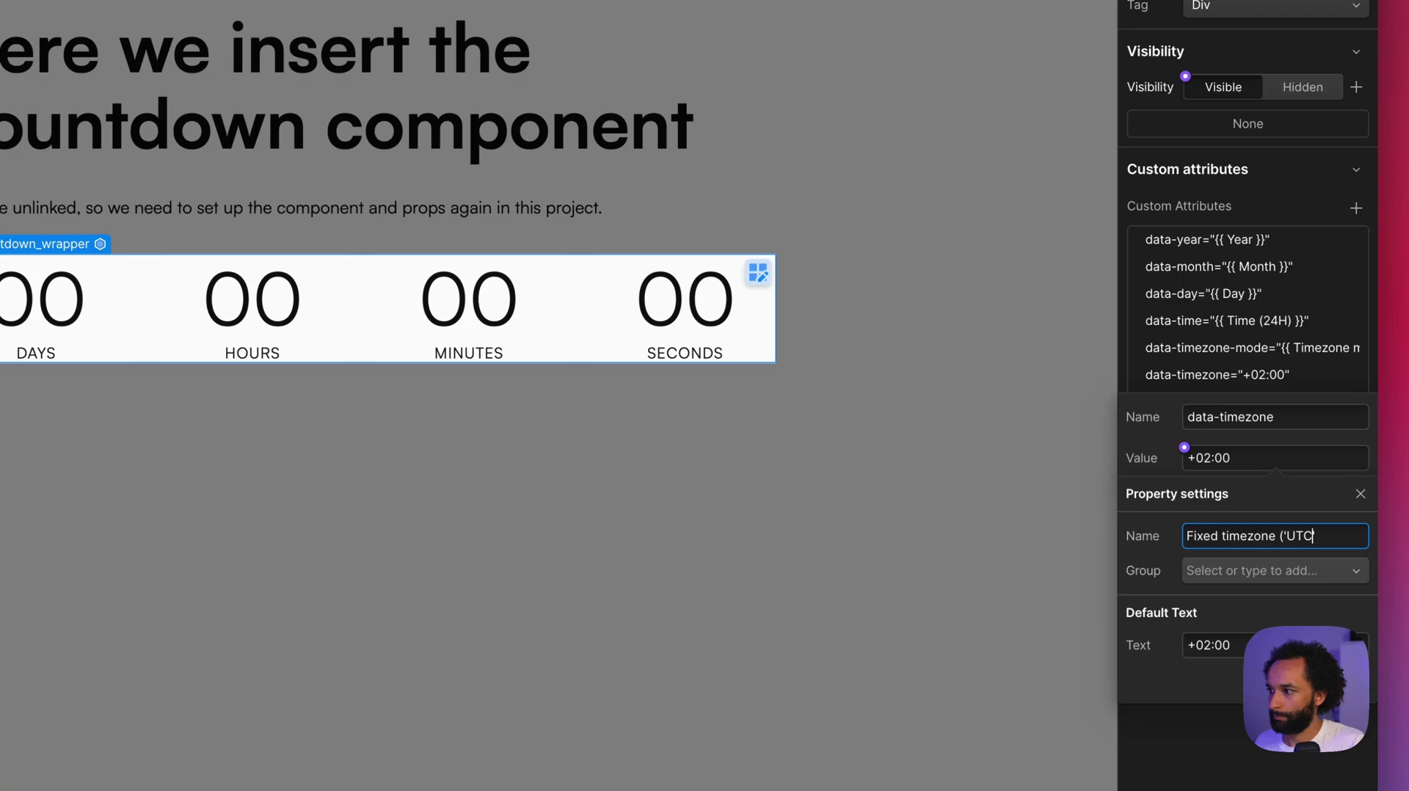
key("Left")
key("Left")
key("Left")
key("Left")
type("e.g.")
key("End")
type("' or hours offset '+02:00'")
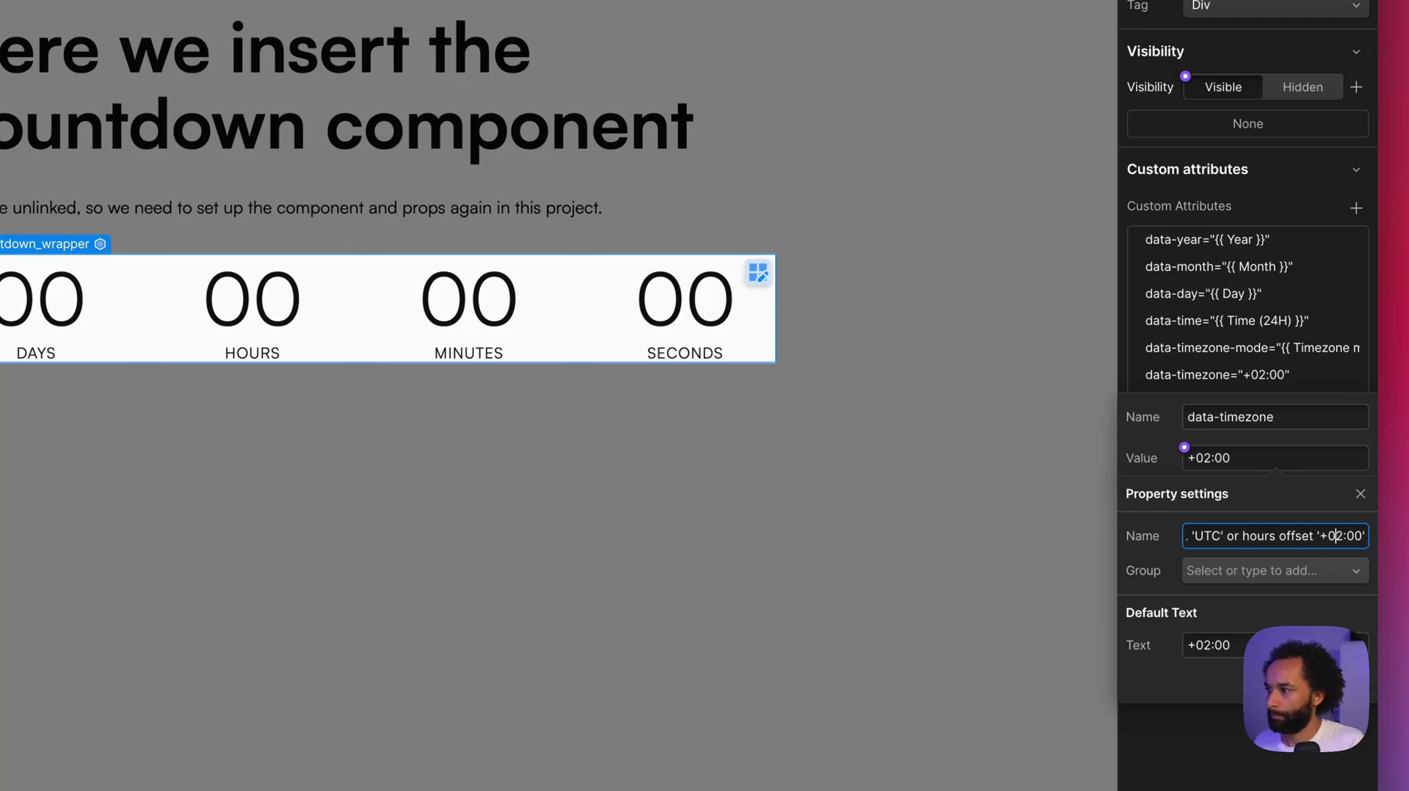
type(")")
key("Return")
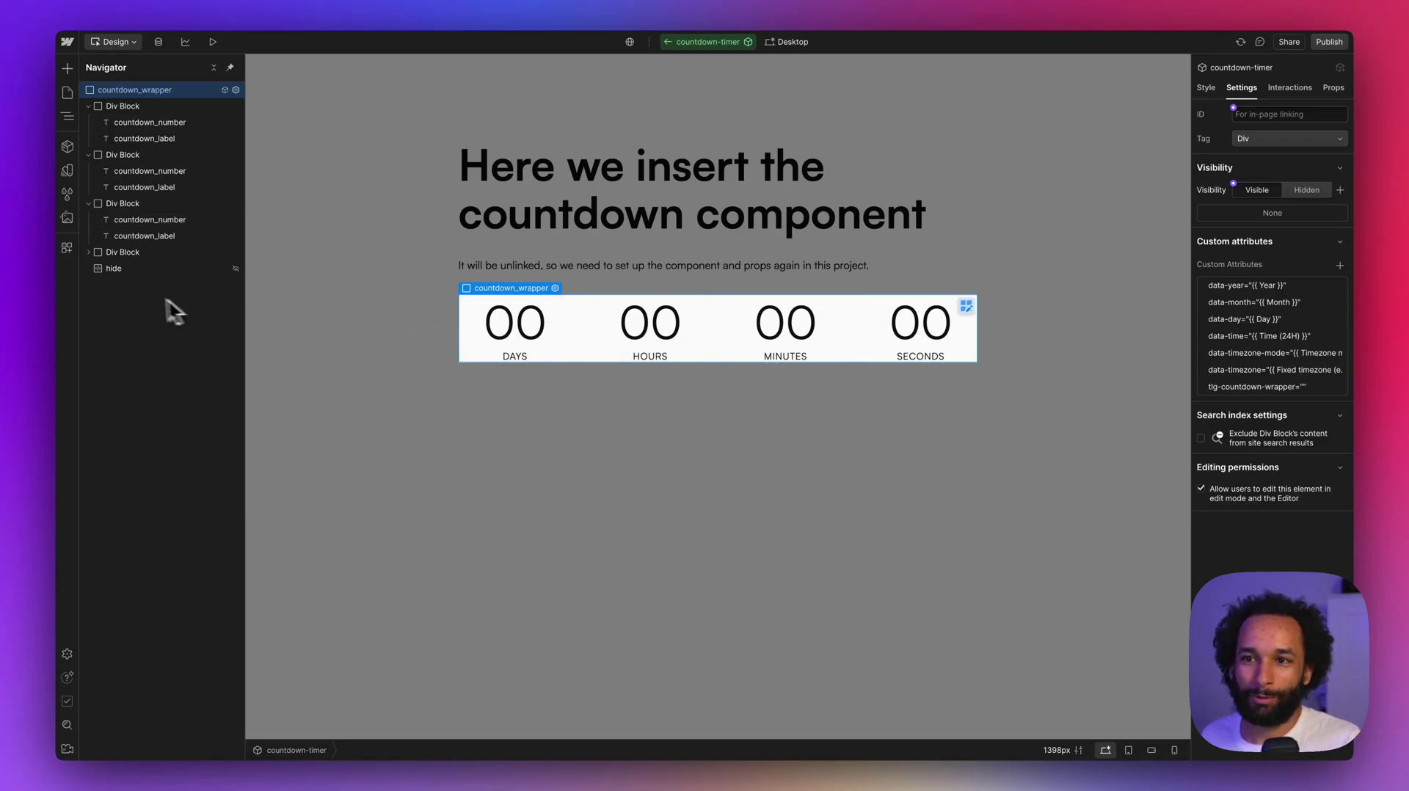
Open the hidden 'hide' code embed and read the script that dispatches countdownEnded
left_click(147, 269)
left_click(1272, 238)
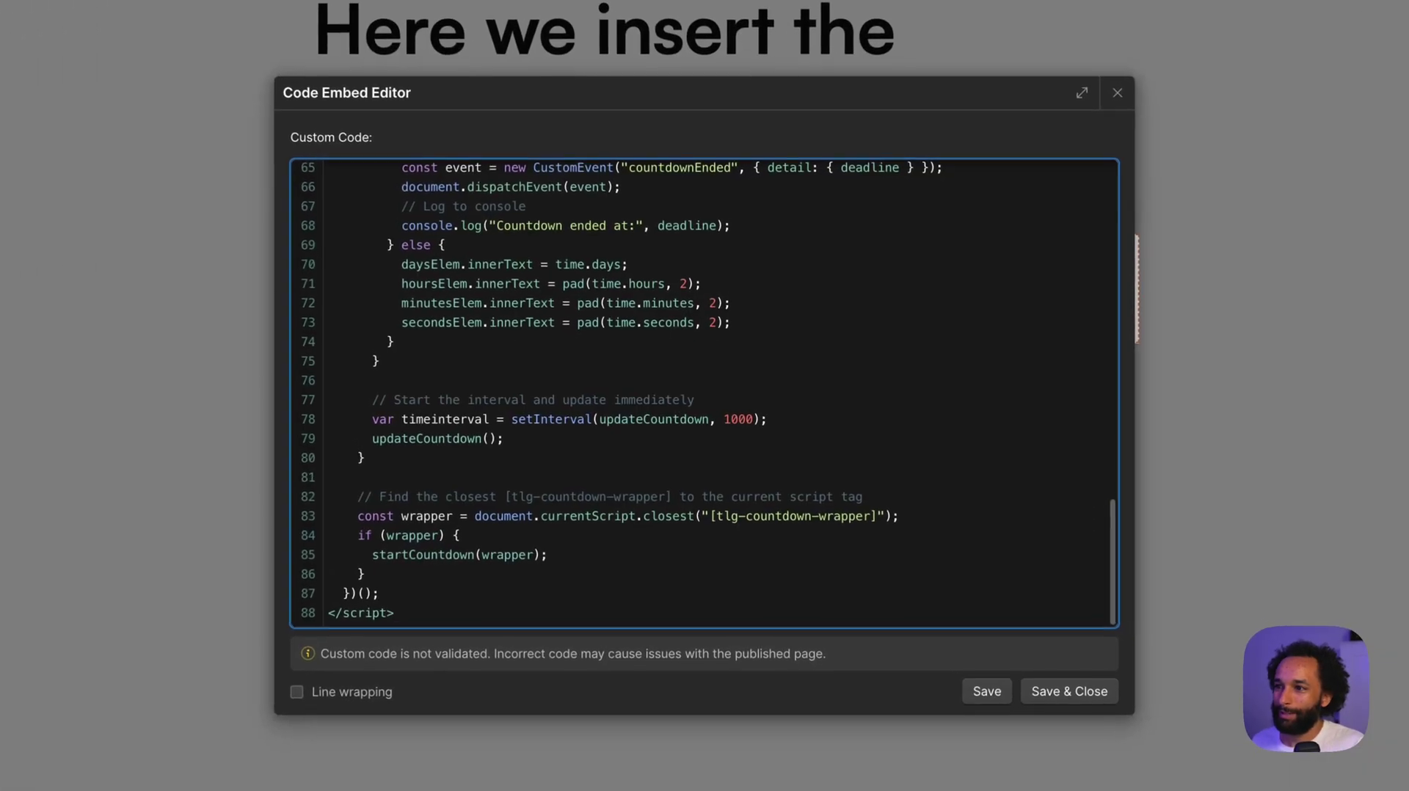
scroll(598, 378, "up", 10)
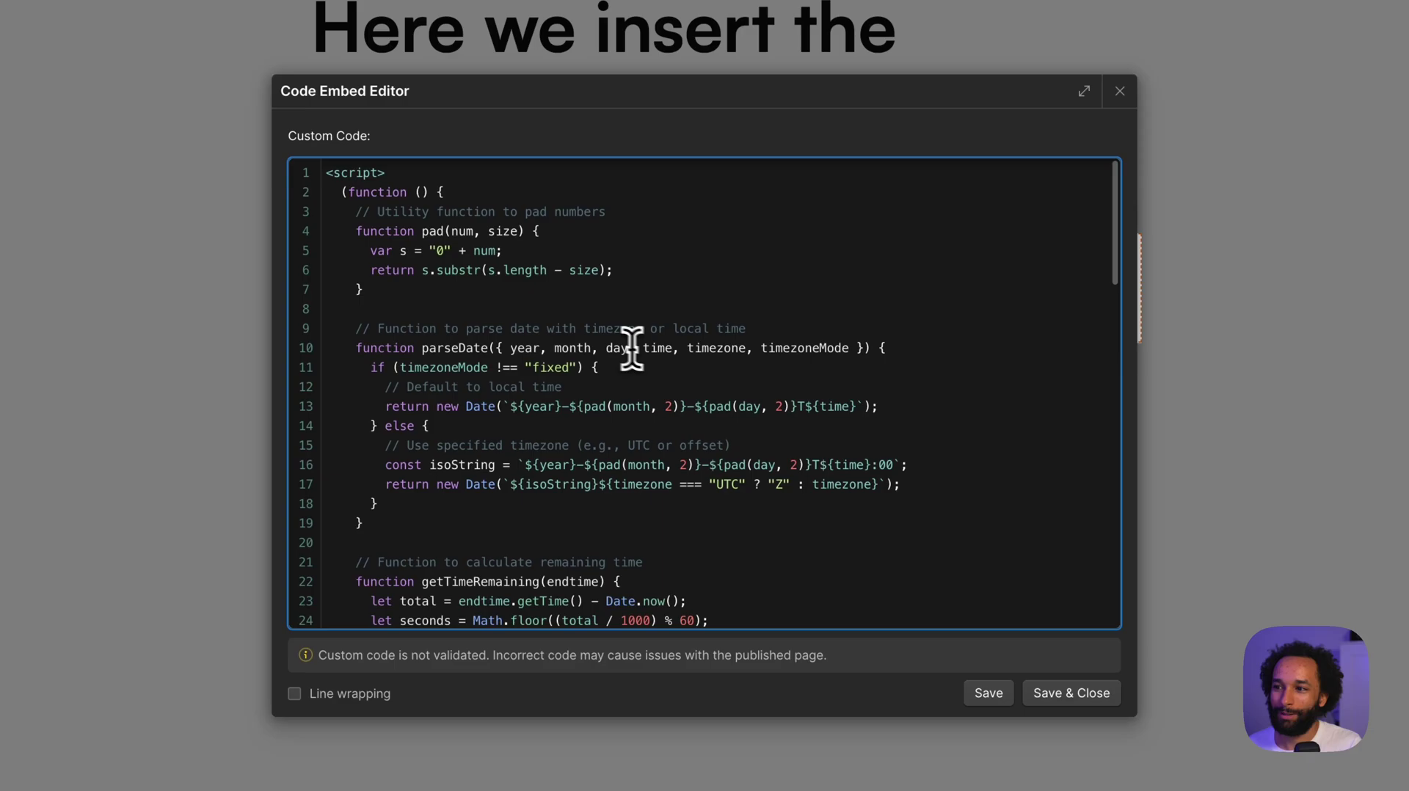
scroll(724, 399, "down", 1)
scroll(727, 404, "down", 8)
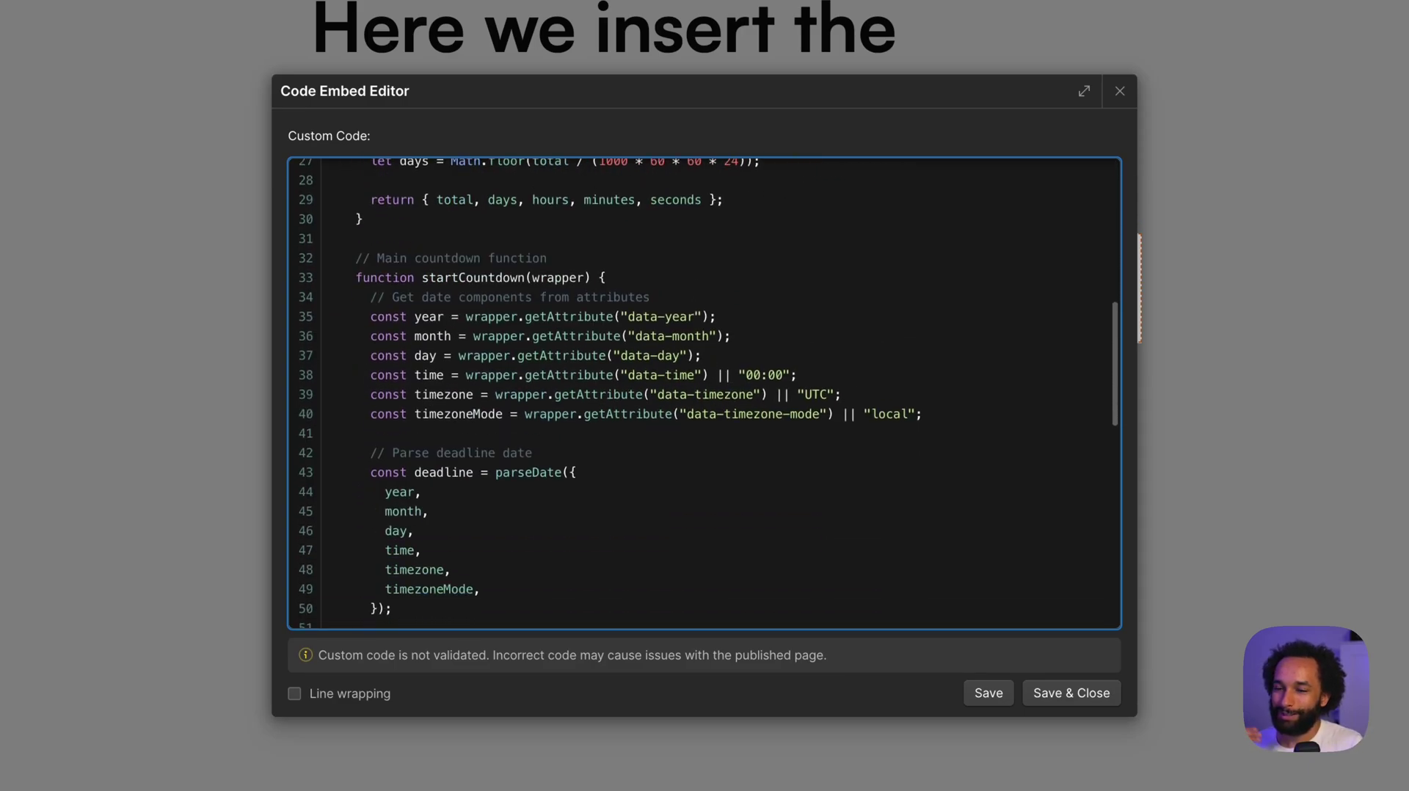
scroll(727, 404, "down", 12)
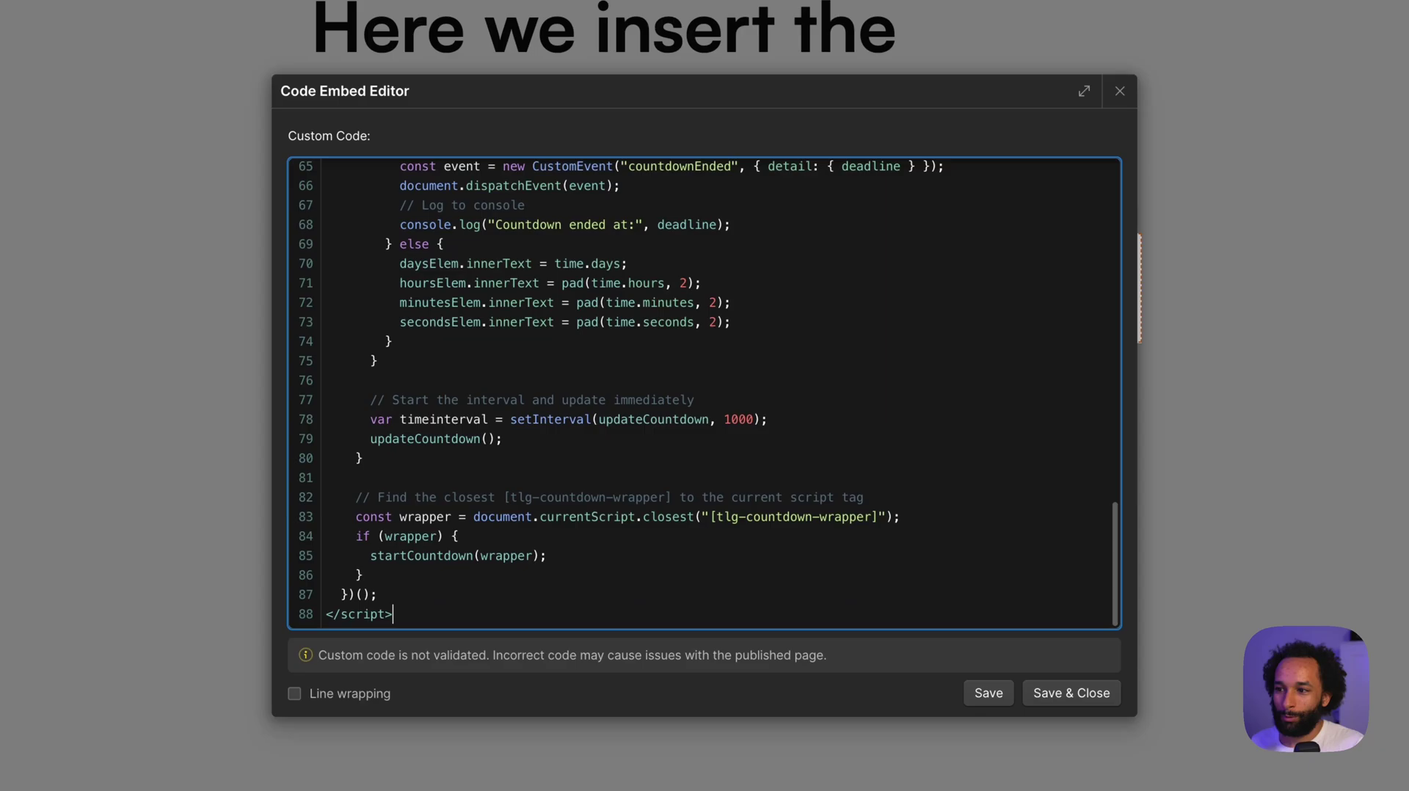
scroll(724, 403, "up", 2)
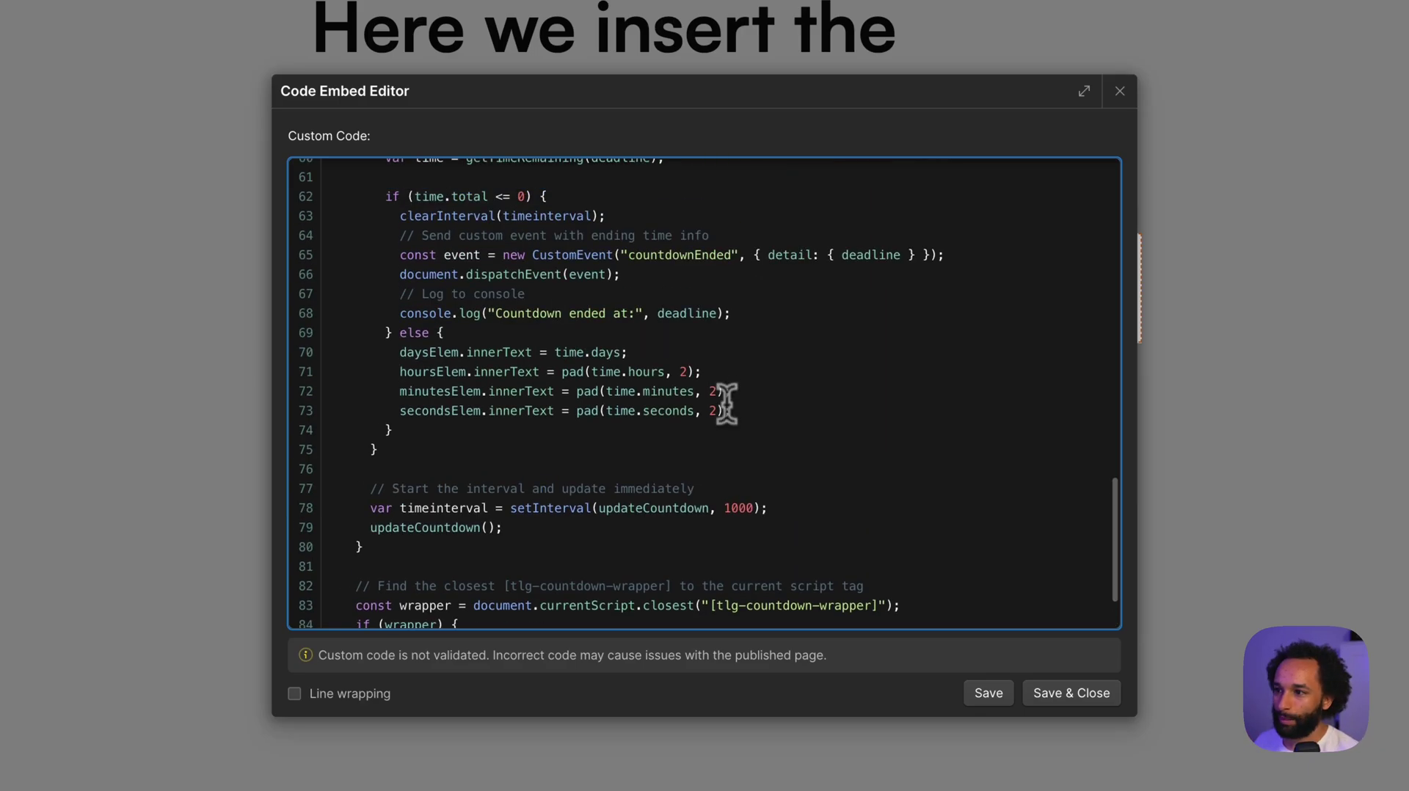
double_click(683, 253)
left_click(717, 277)
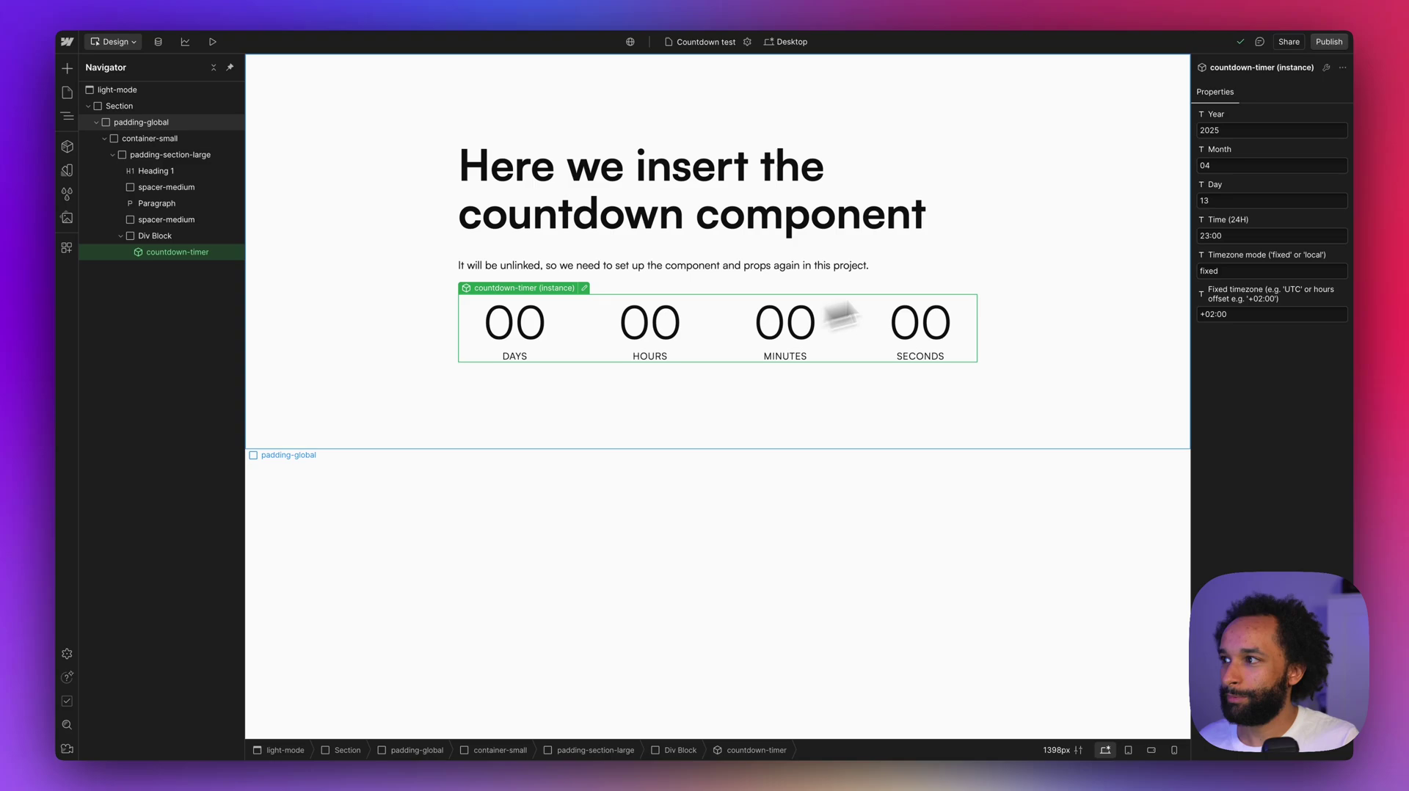
Set the instance to end 2028-12-31 at 23:59 in local timezone mode and republish
left_click(1233, 131)
left_click(1235, 179)
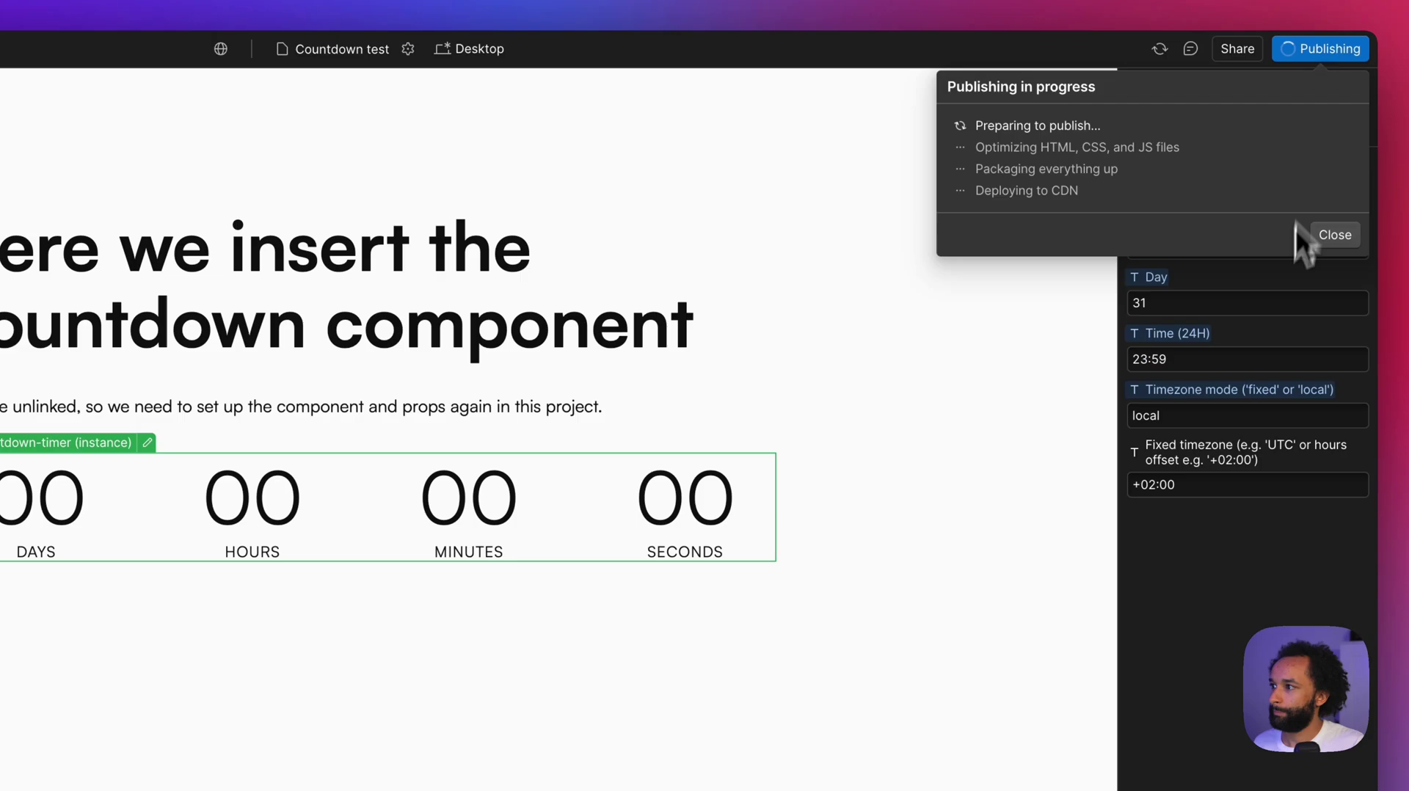
left_click(1300, 237)
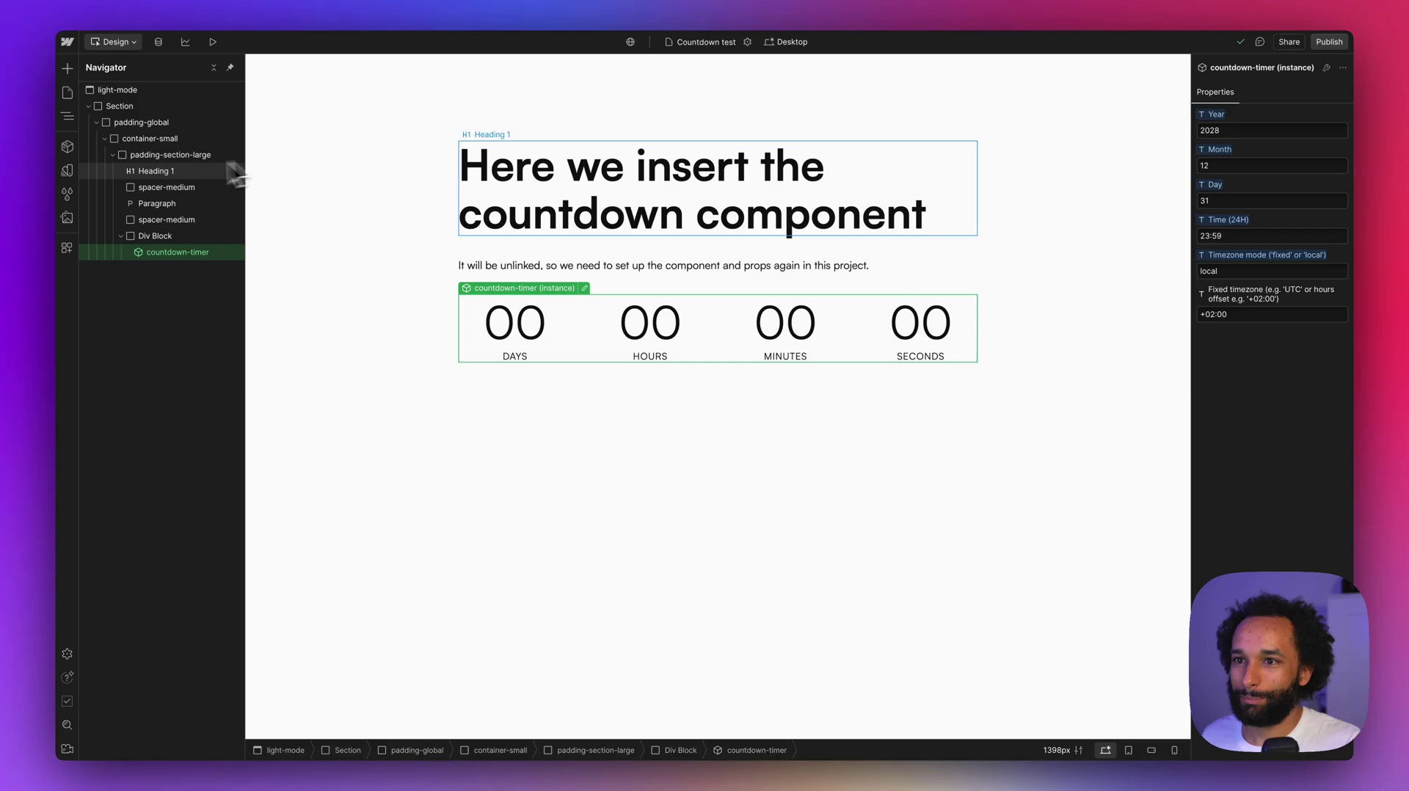
Insert a Code Embed at Heading 1 and paste the confetti script into it
left_click(179, 170)
key("super+e")
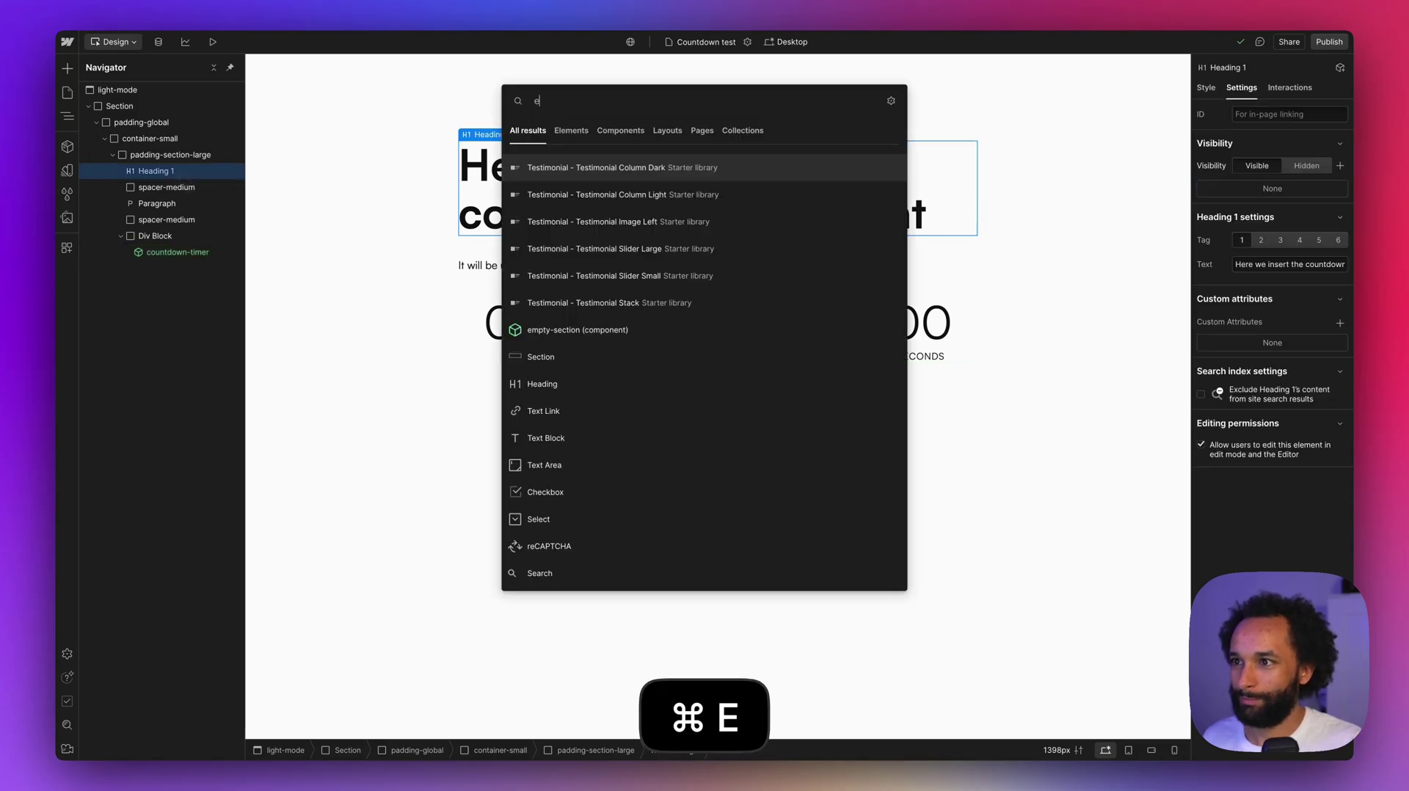
type("code")
key("Return")
key("super+v")
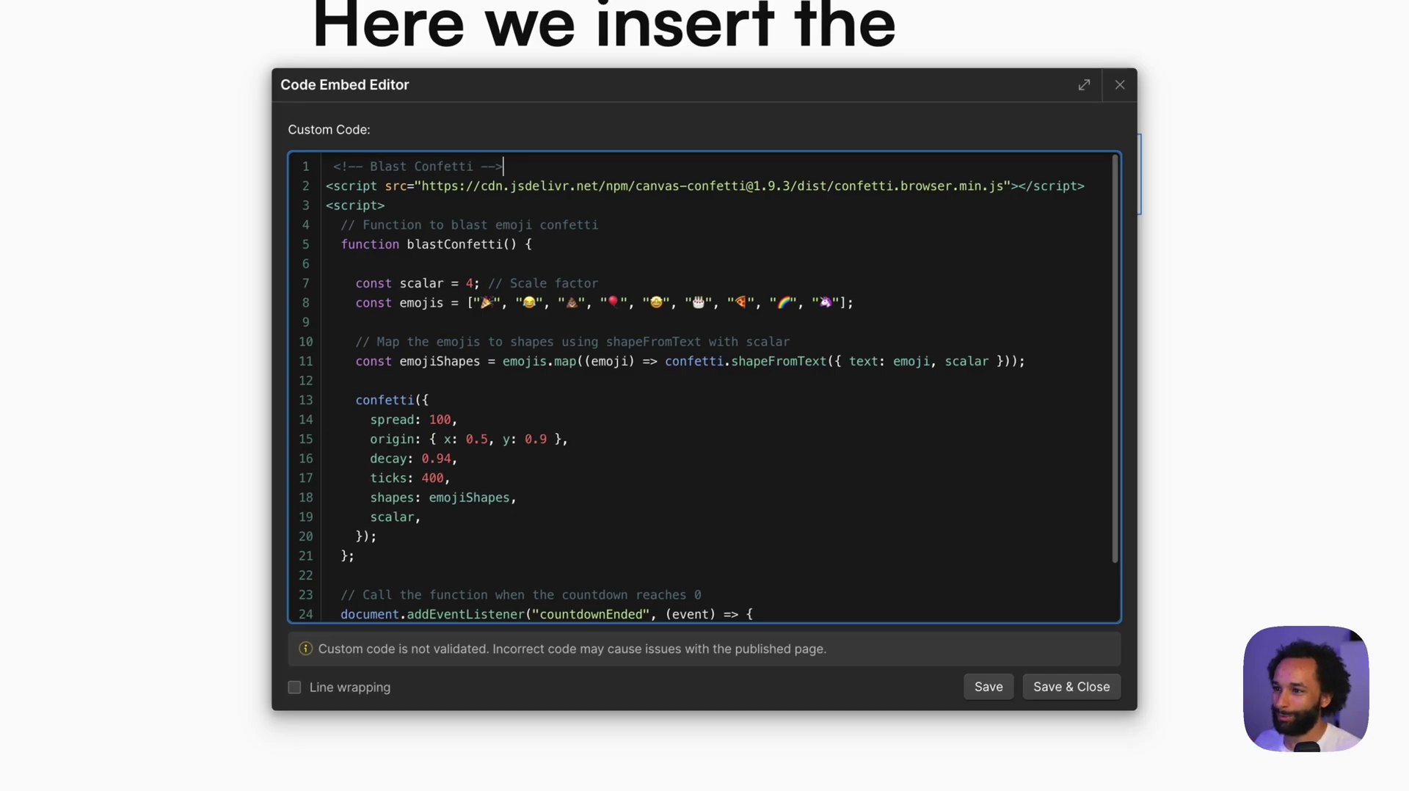
Review the blastConfetti function and countdownEnded listener, then save the embed
triple_click(607, 185)
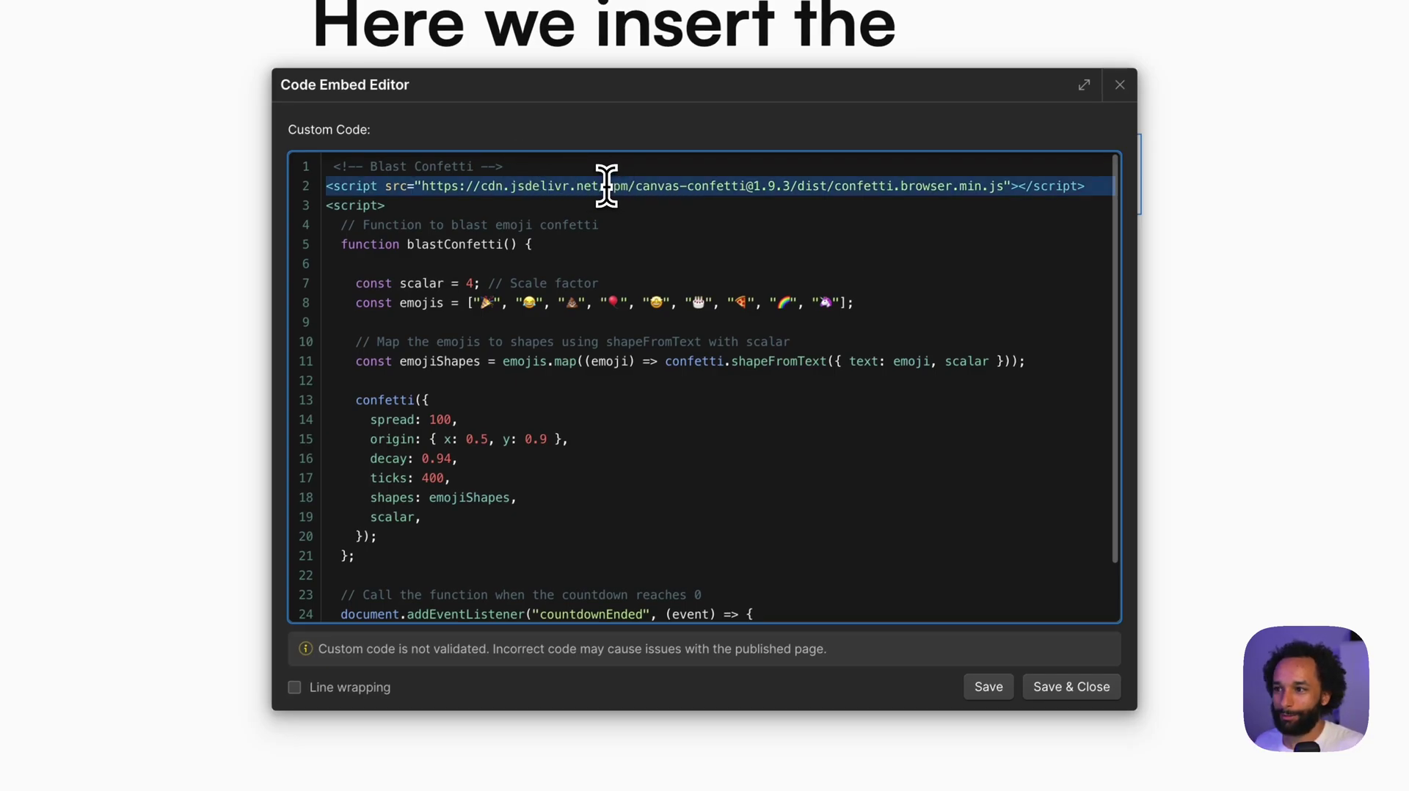
left_click(534, 242)
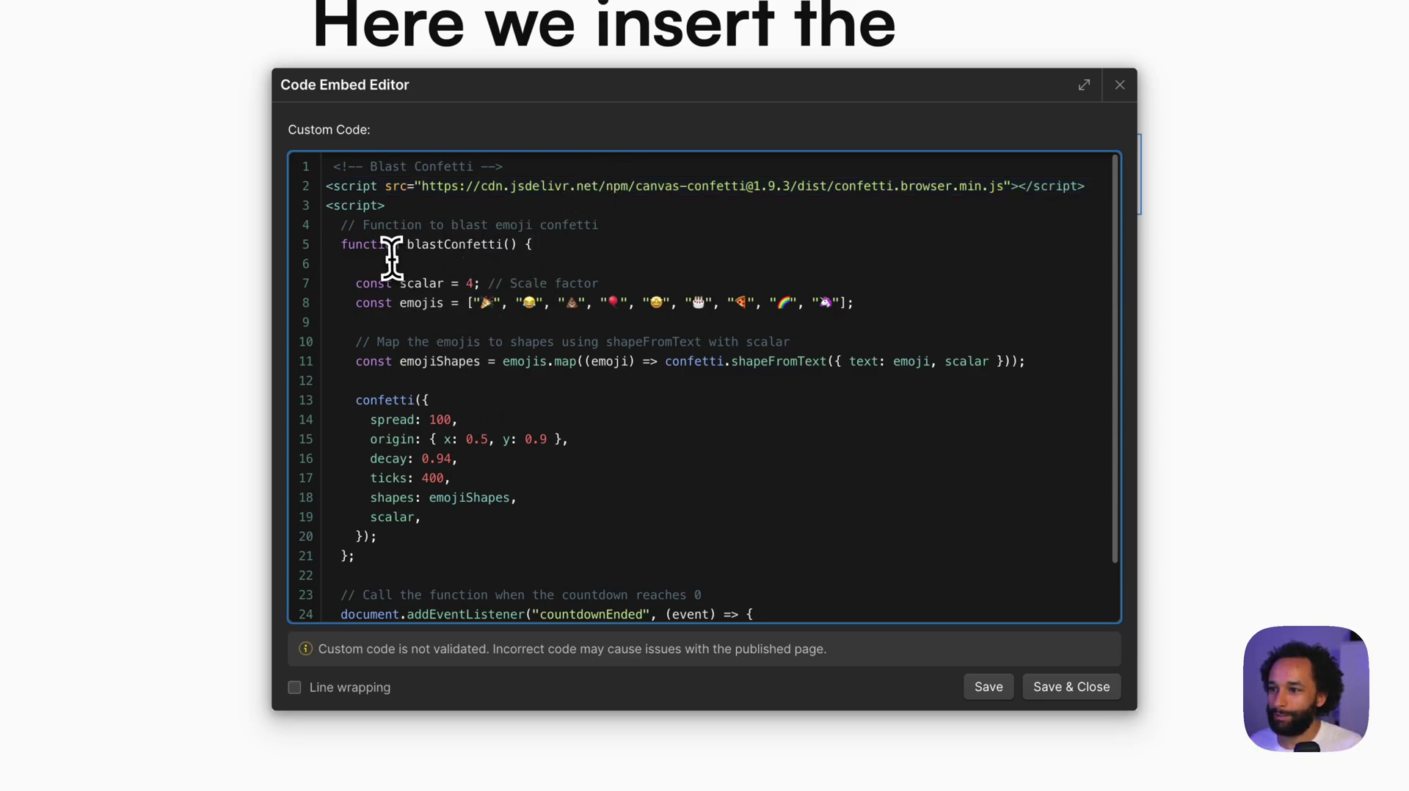
left_click_drag(391, 257, 428, 555)
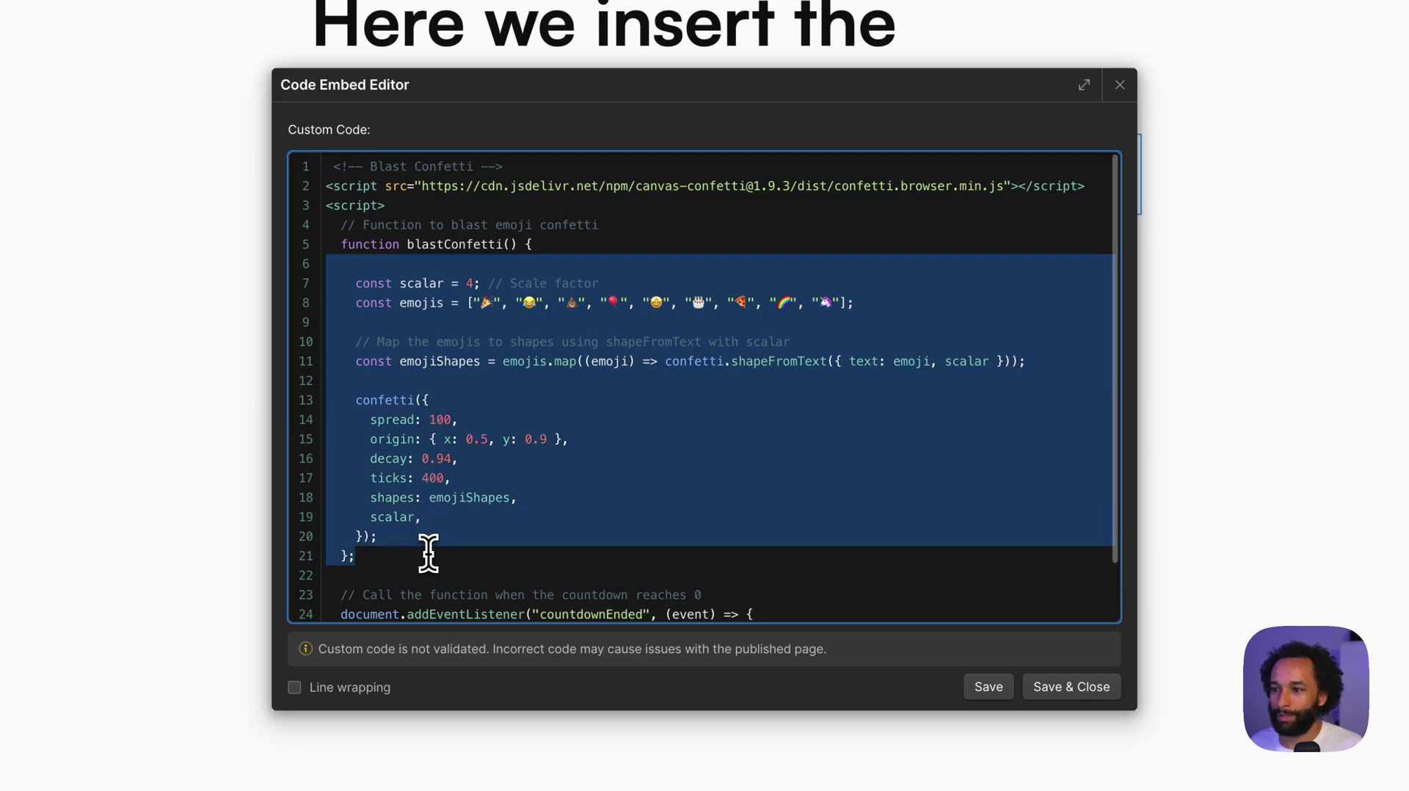
left_click(434, 556)
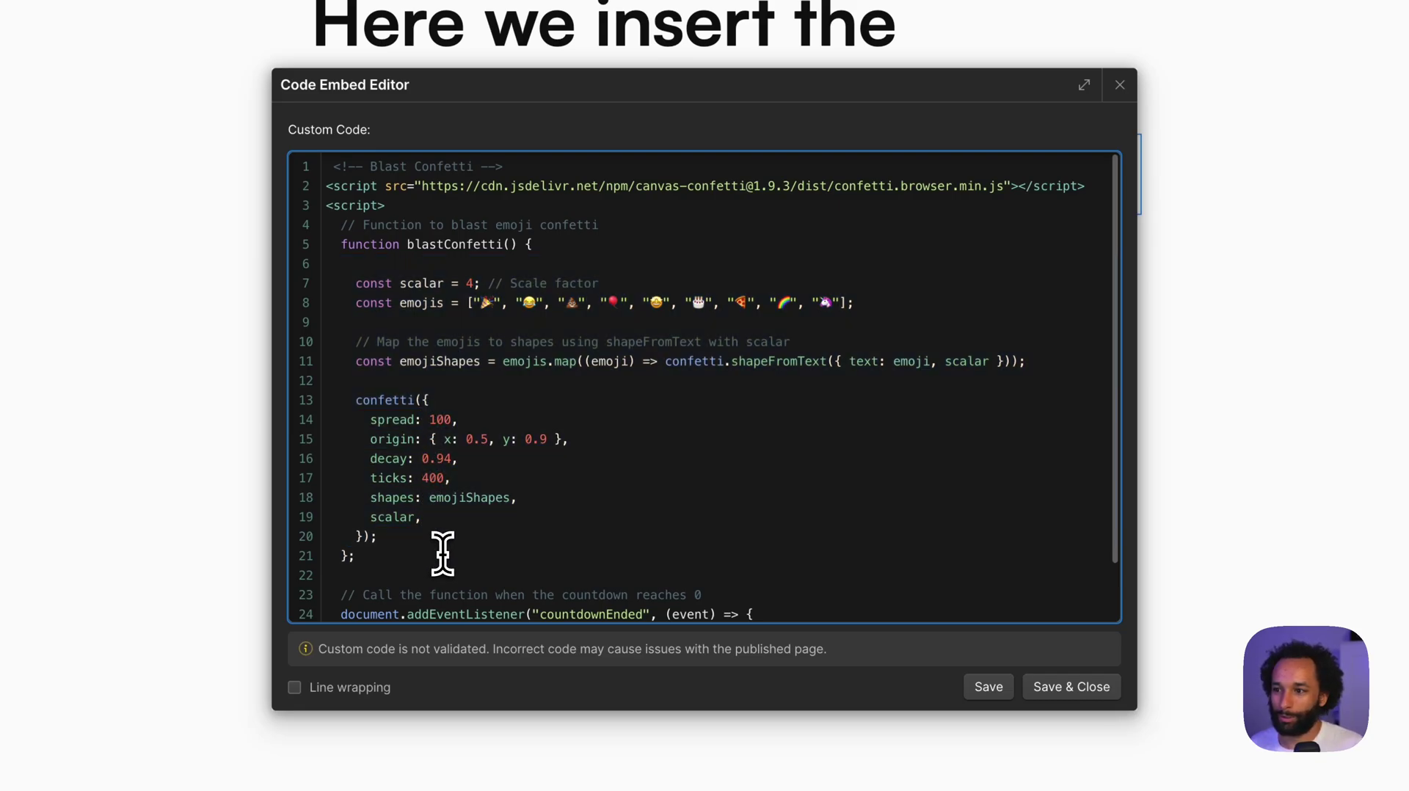
scroll(419, 556, "down", 2)
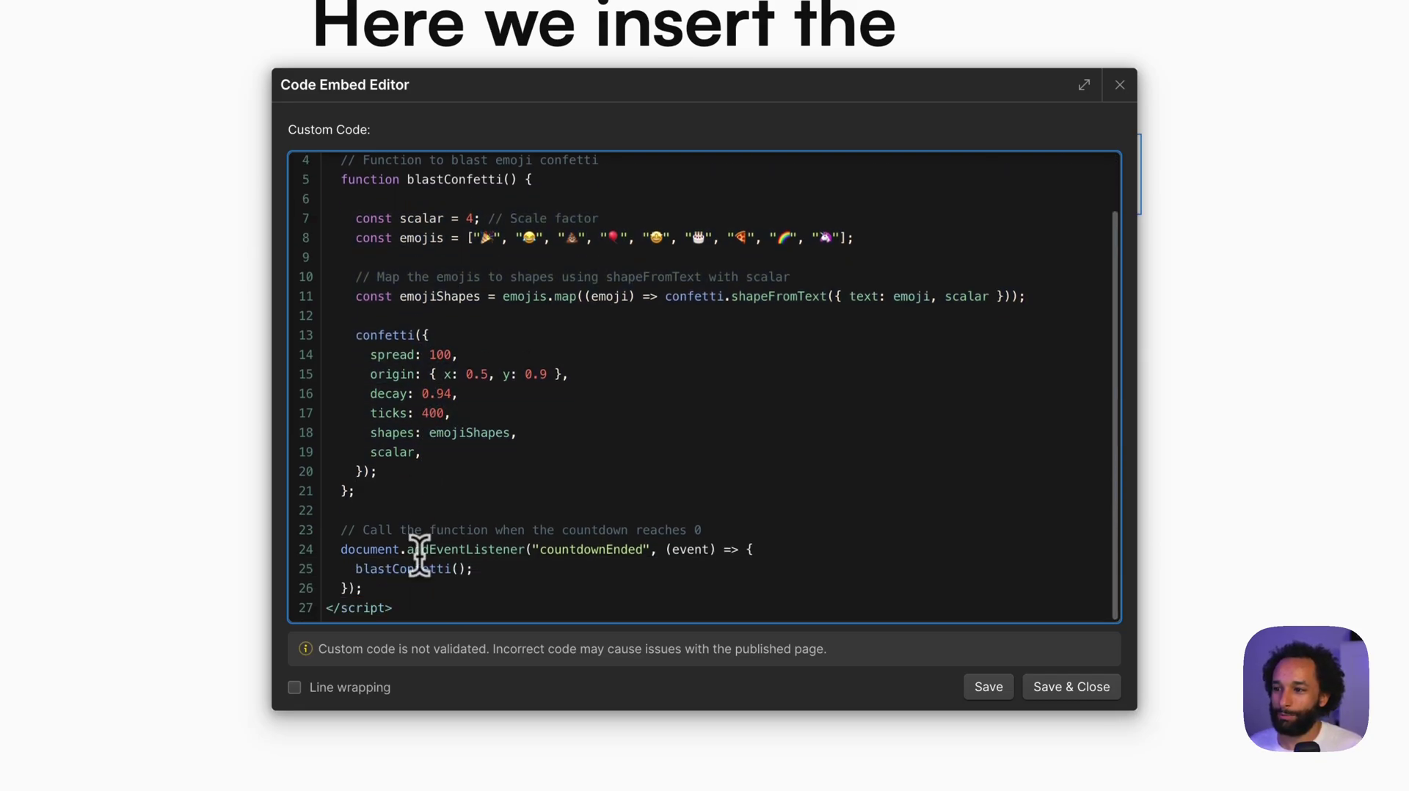
left_click(606, 549)
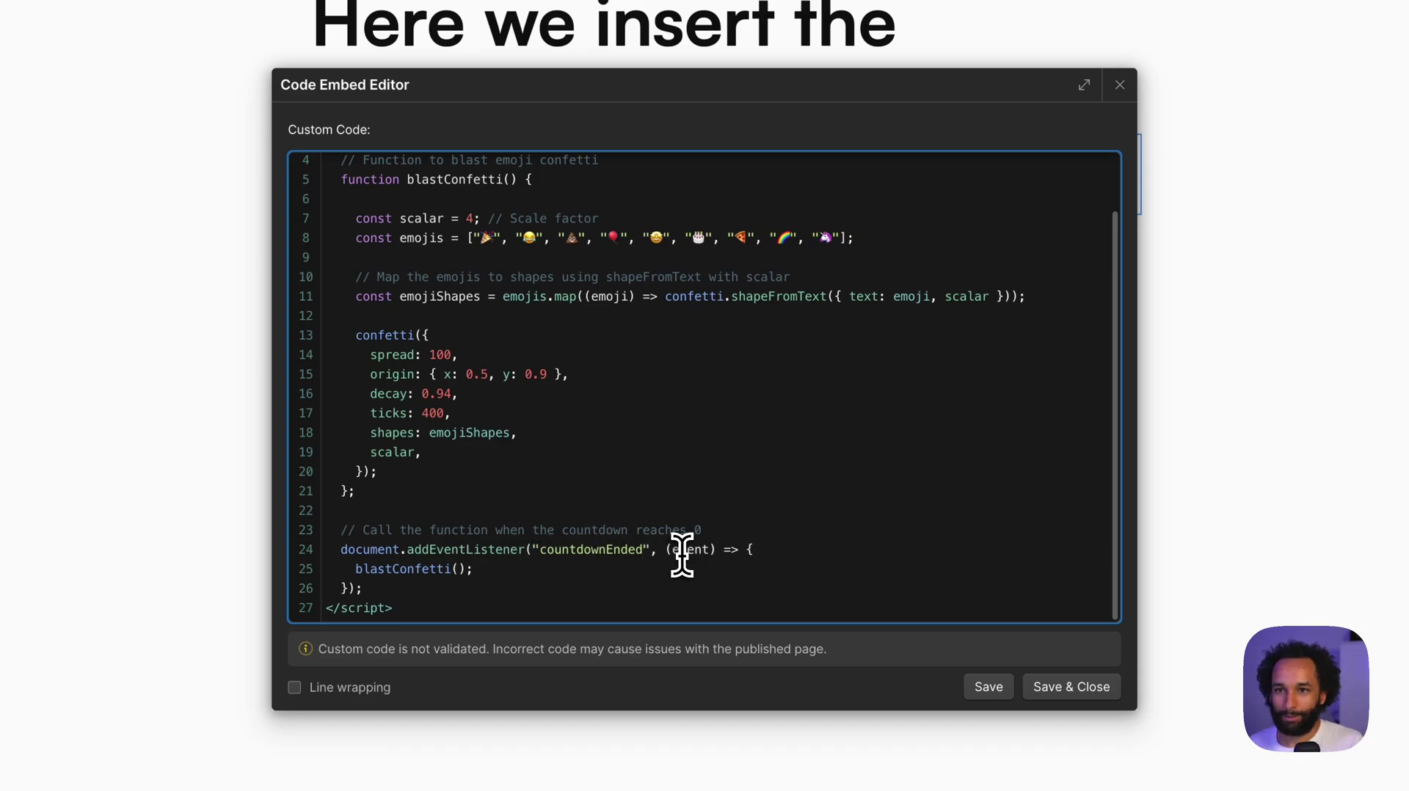
key("Right")
key("Right")
key("Right")
key("Right")
key("Right")
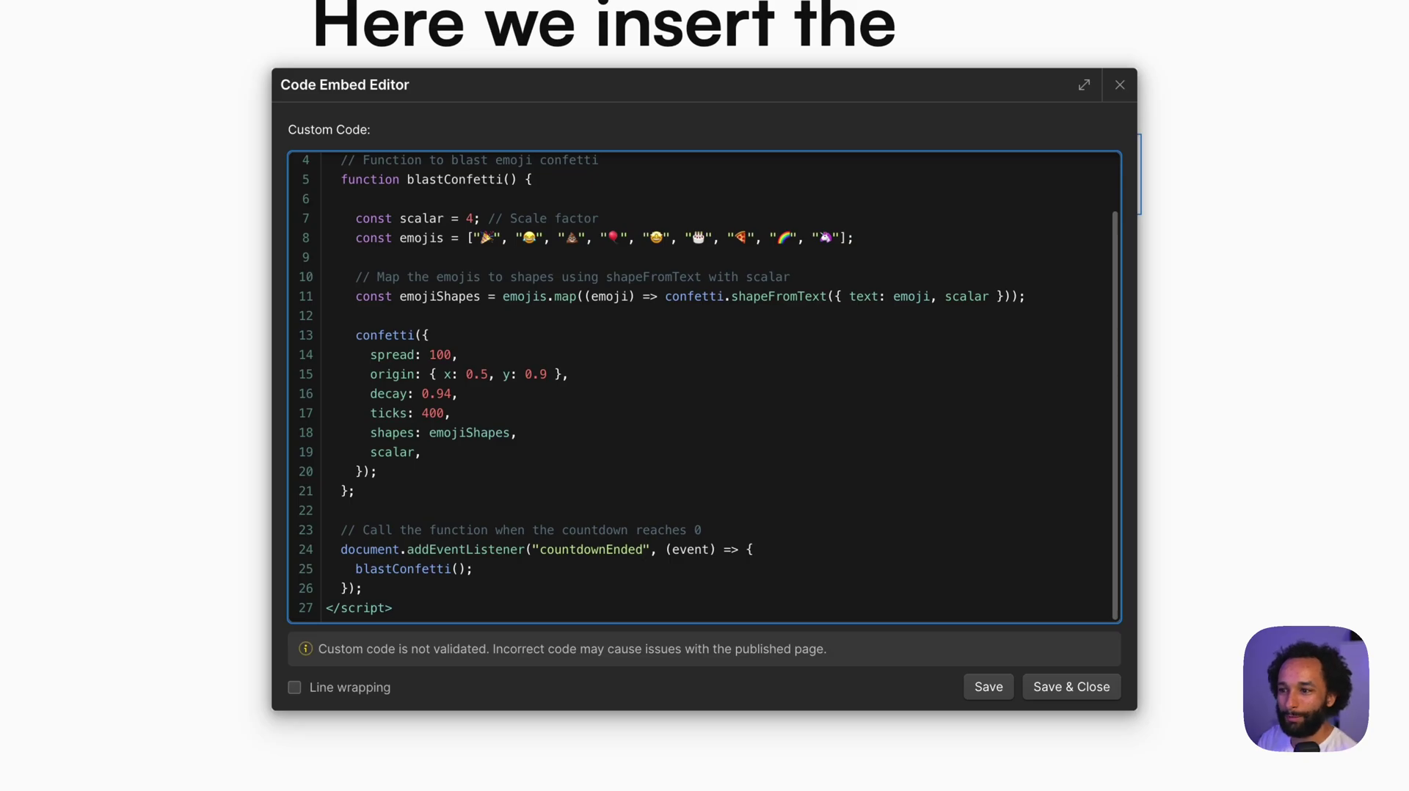
left_click(506, 569)
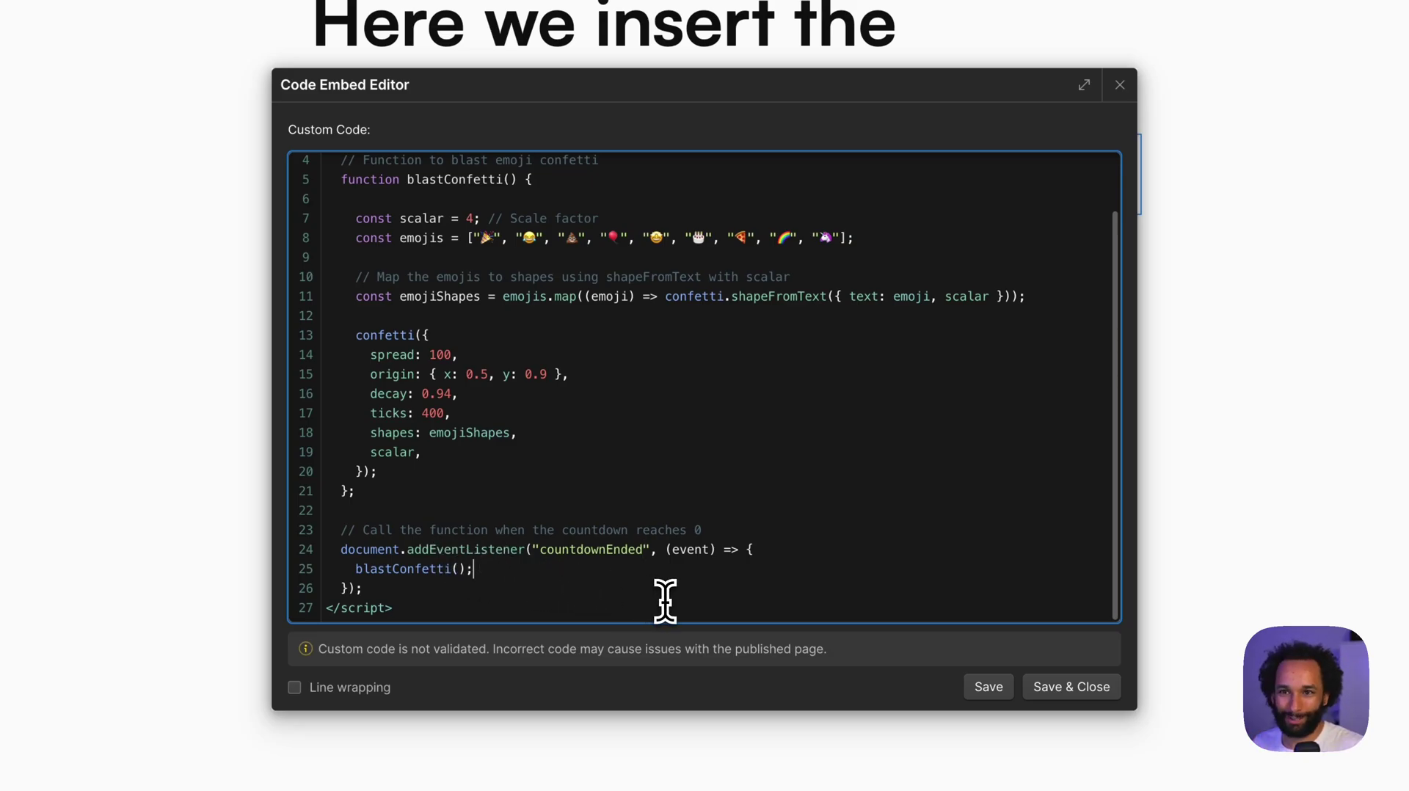
left_click(1057, 686)
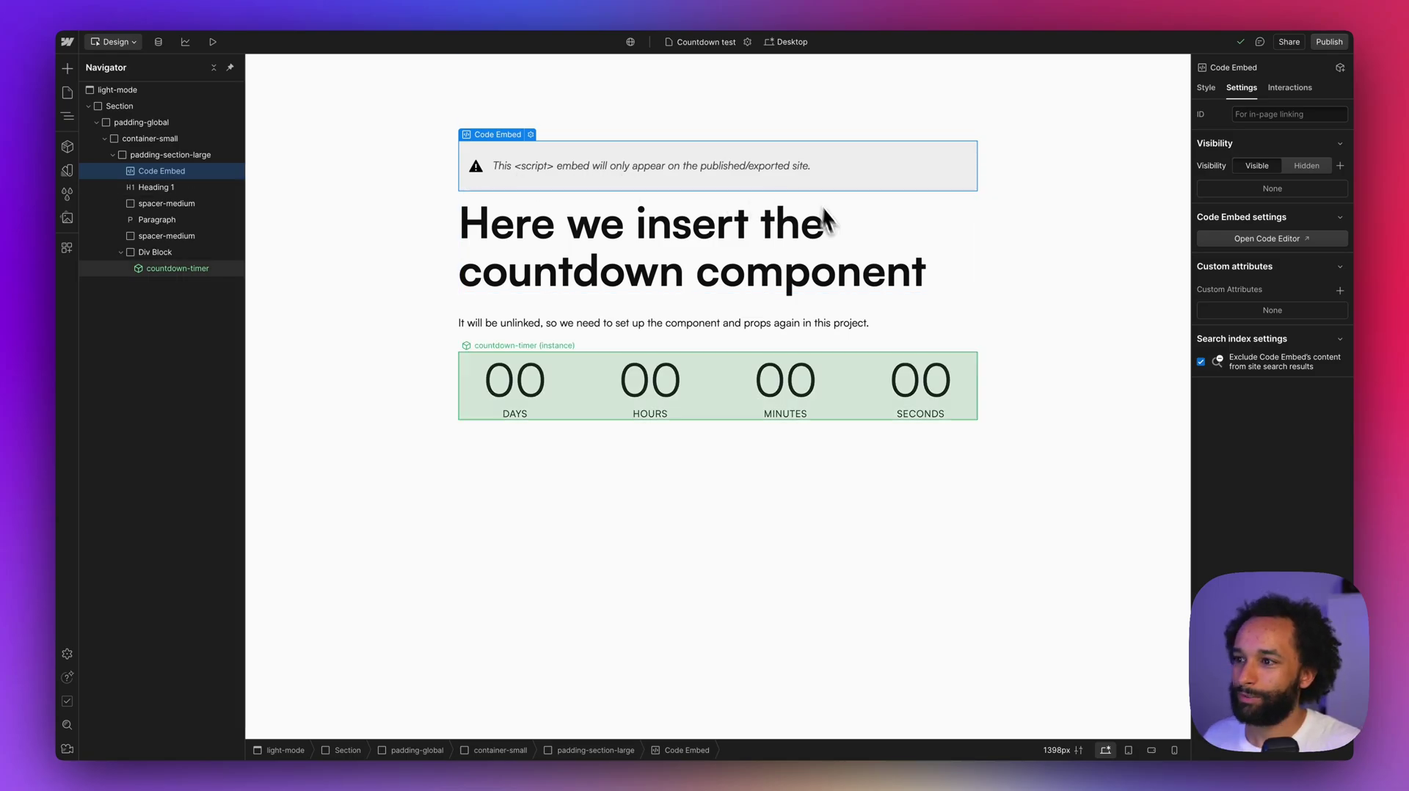
Change the countdown-timer instance's Time property to 23:00, confirm it, and publish the site
left_click(698, 382)
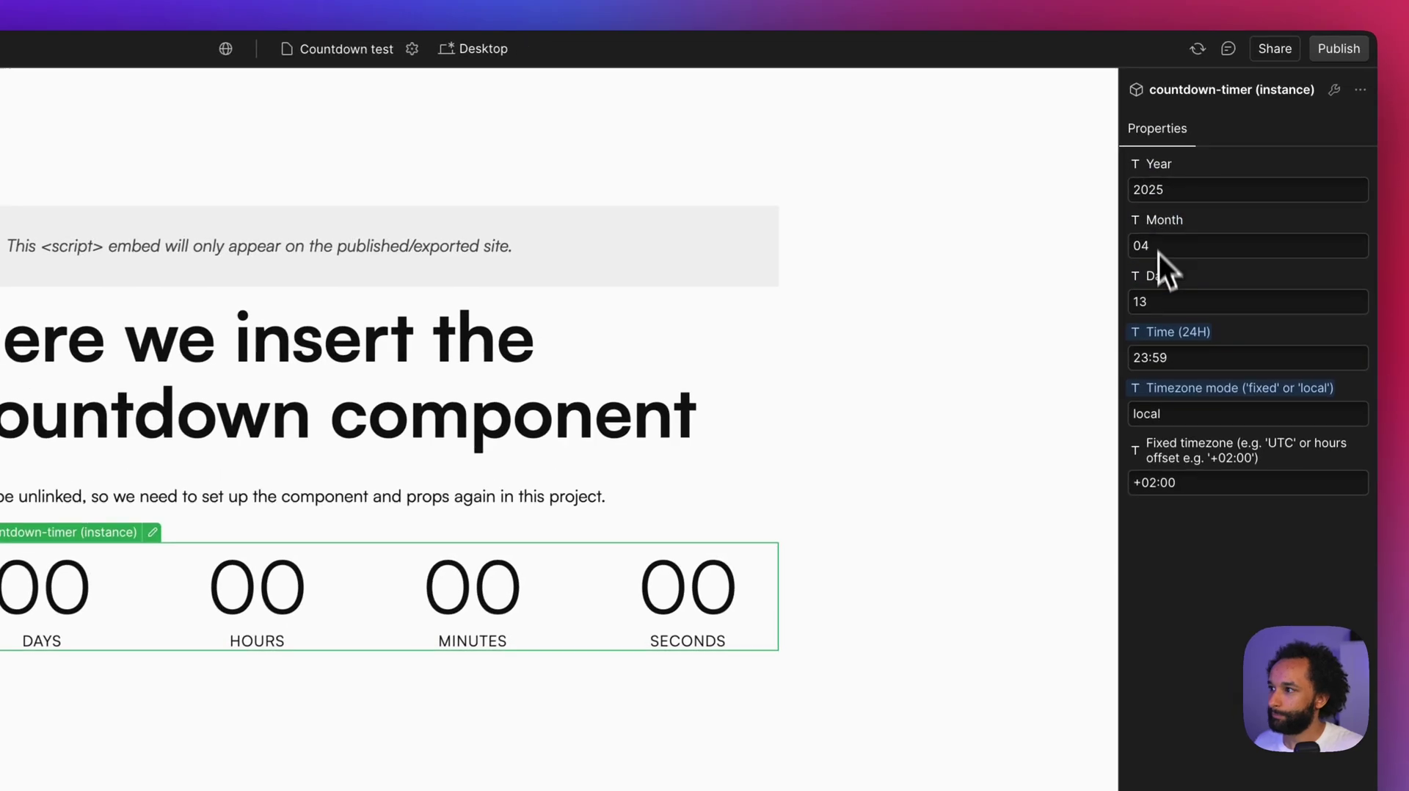
left_click(1235, 234)
key("BackSpace")
key("BackSpace")
type("00")
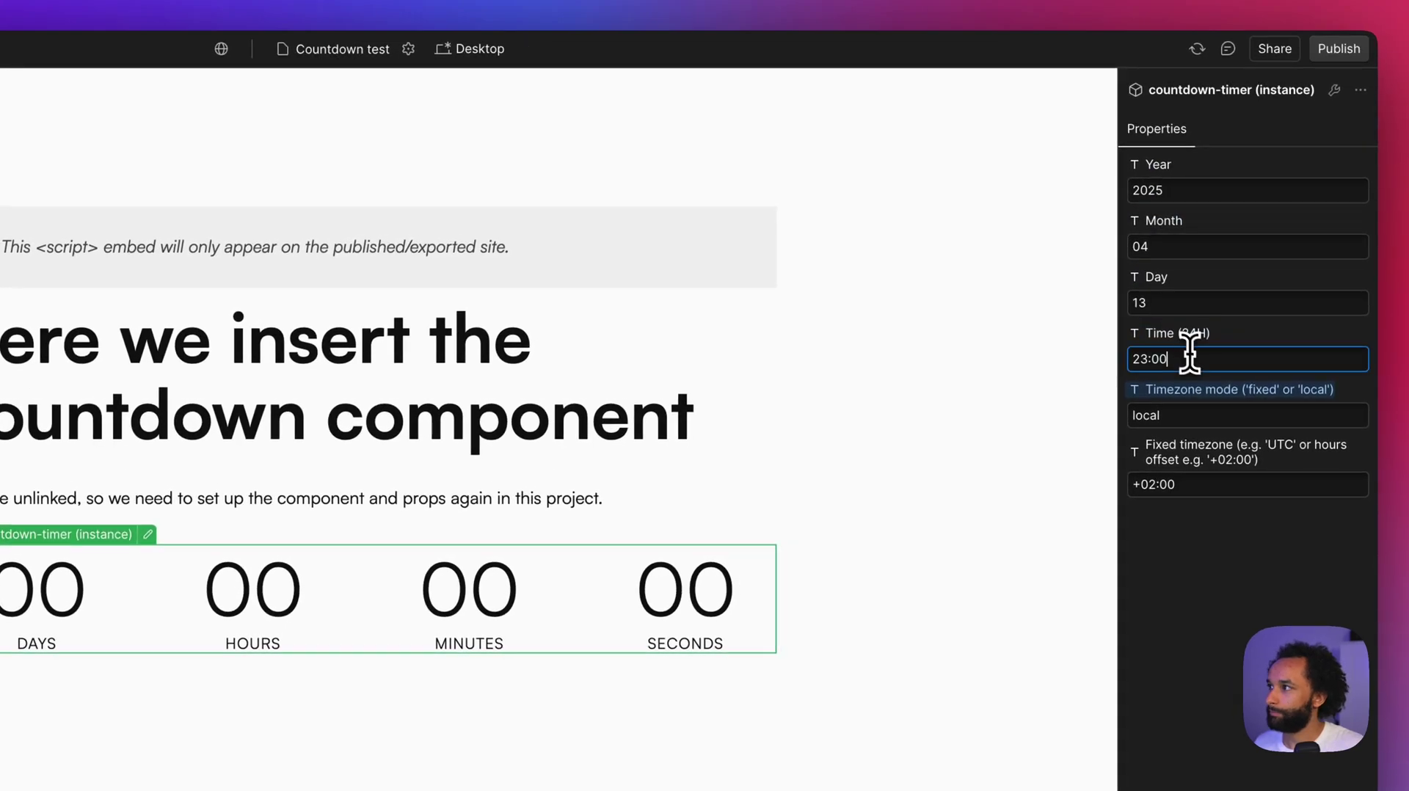
key("Return")
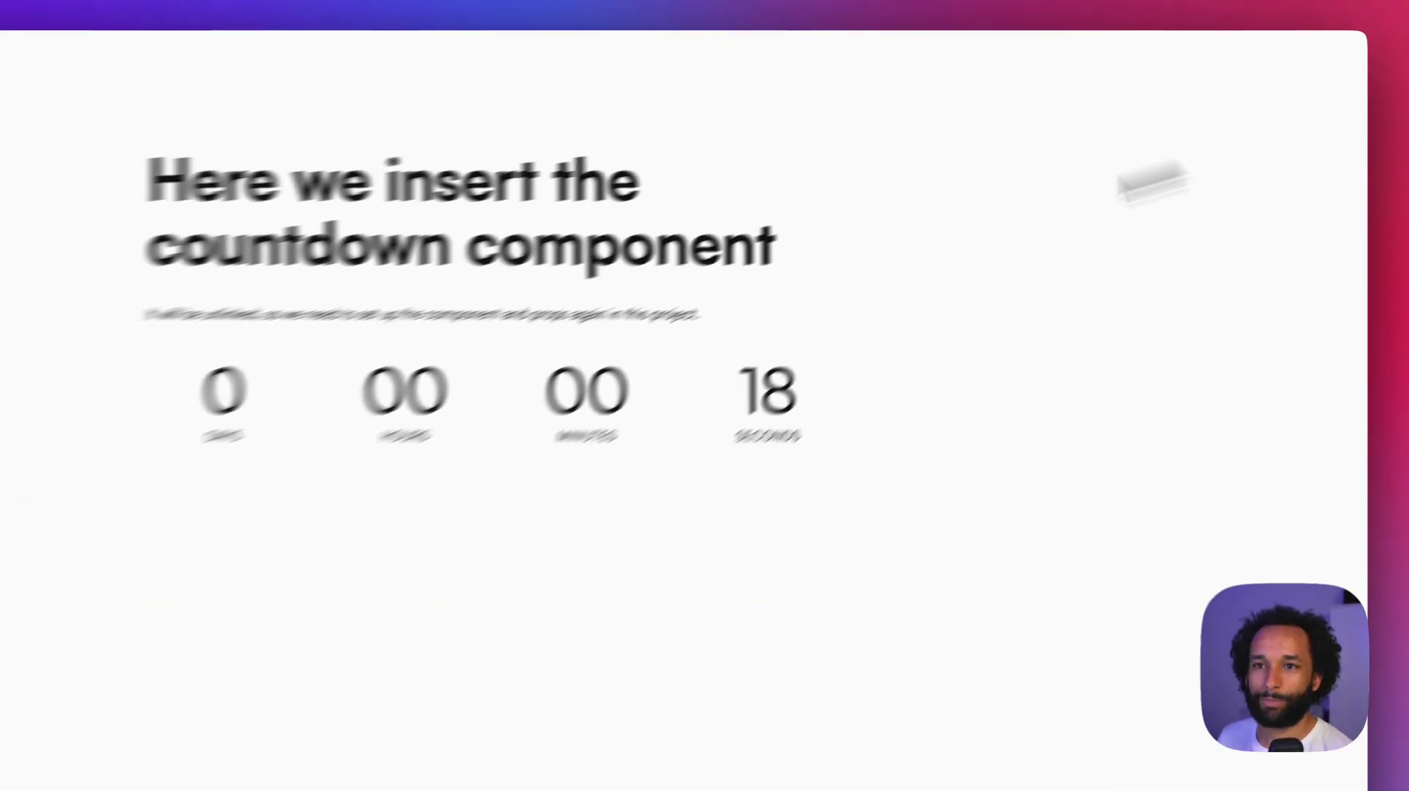